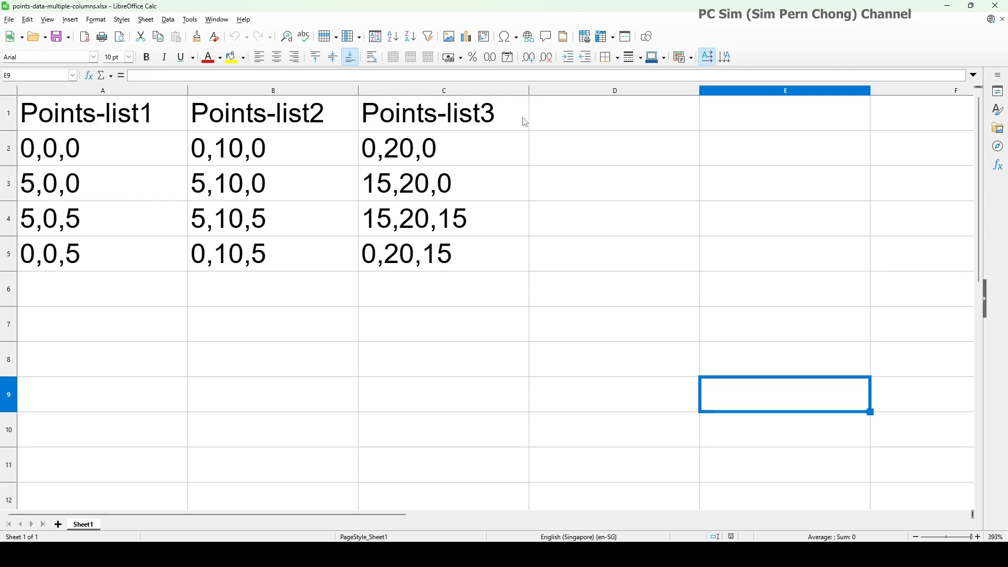
Examine the header row of the points spreadsheet and its three column headings, Points-list1 to Points-list3.
left_click(8, 121)
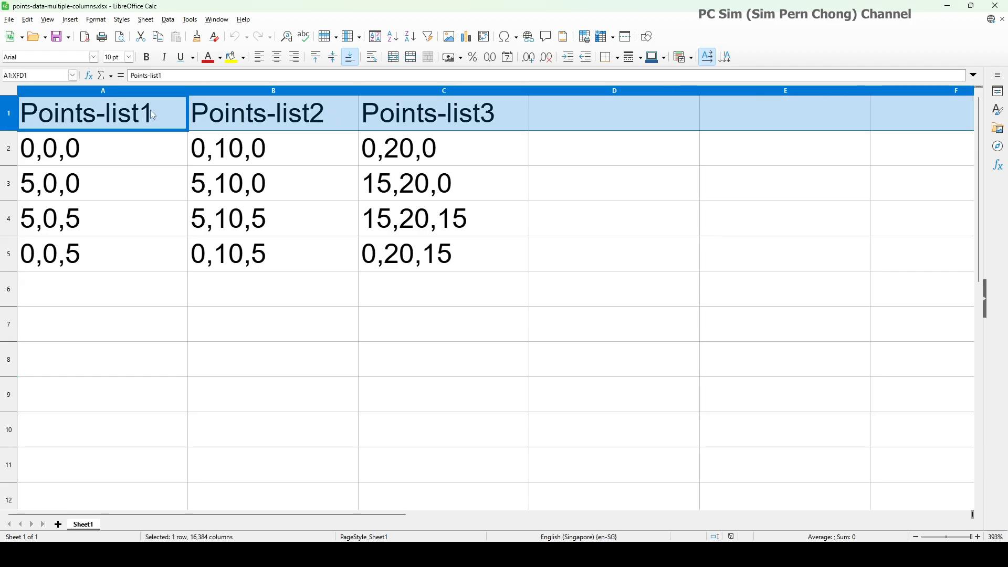
left_click(130, 115)
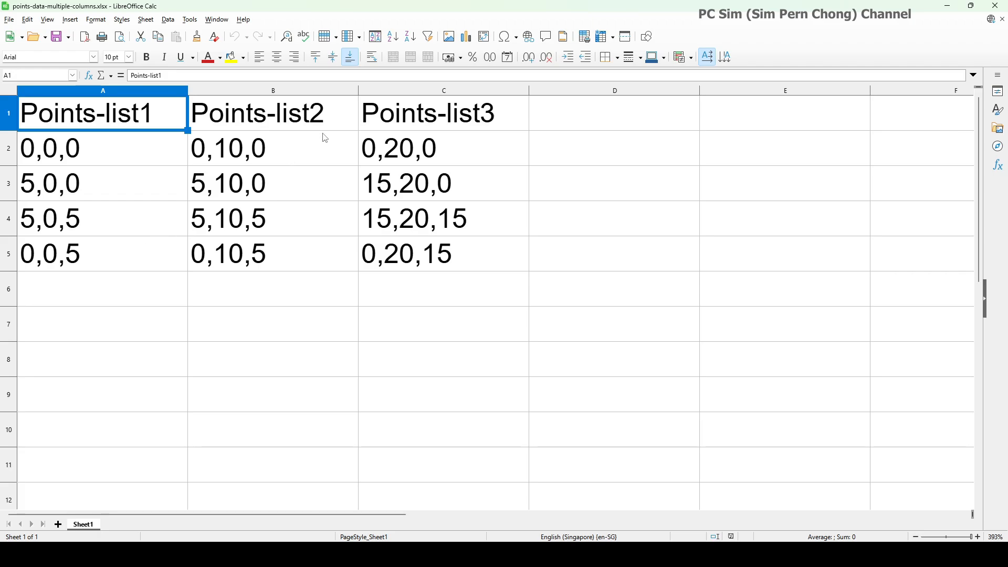
left_click(330, 119)
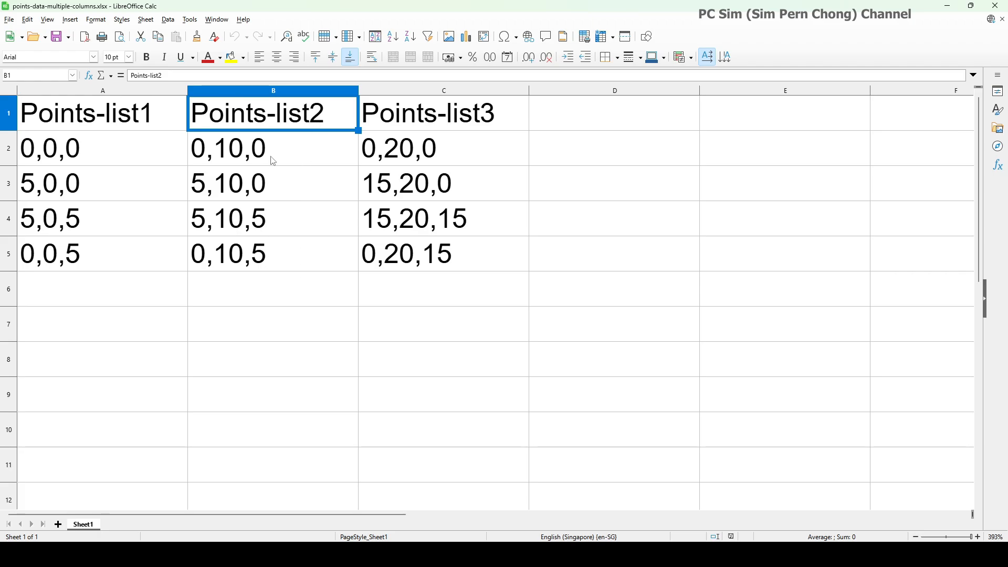
left_click(479, 121)
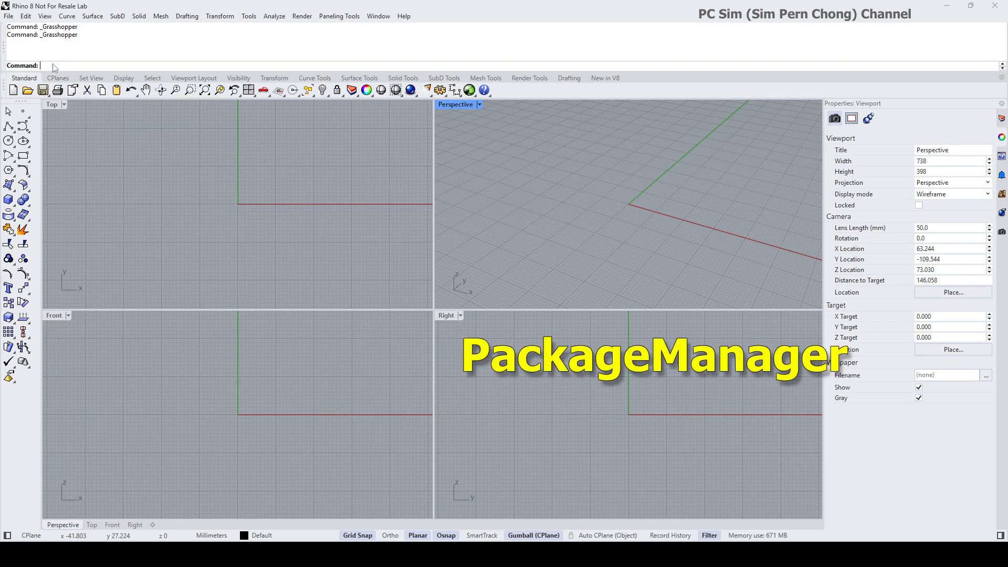
Switch to Rhino, run PackageManager, search the online packages for lunchbox and select the LunchBox plugin to check it.
type("PackageManager")
key("Return")
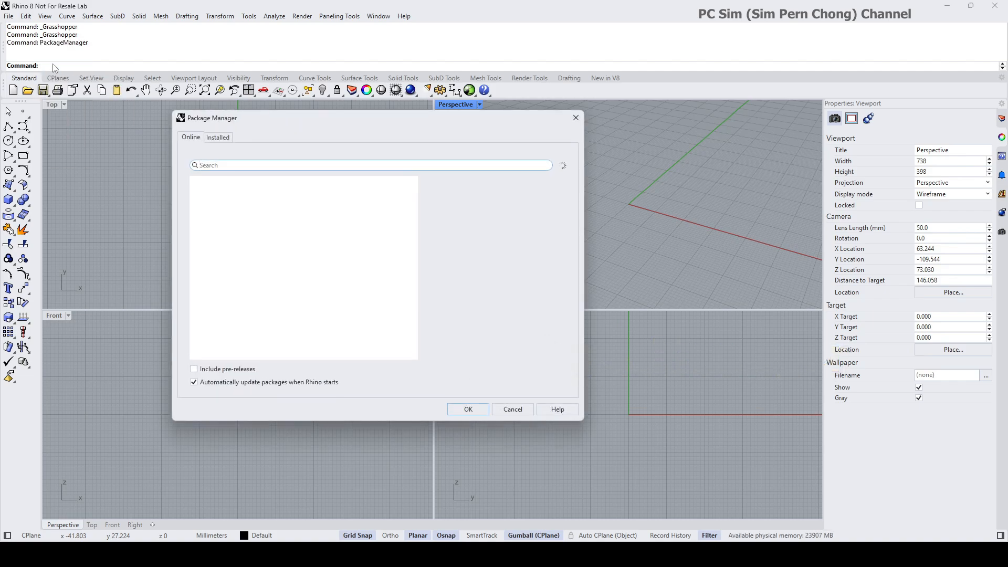
left_click_drag(258, 118, 288, 156)
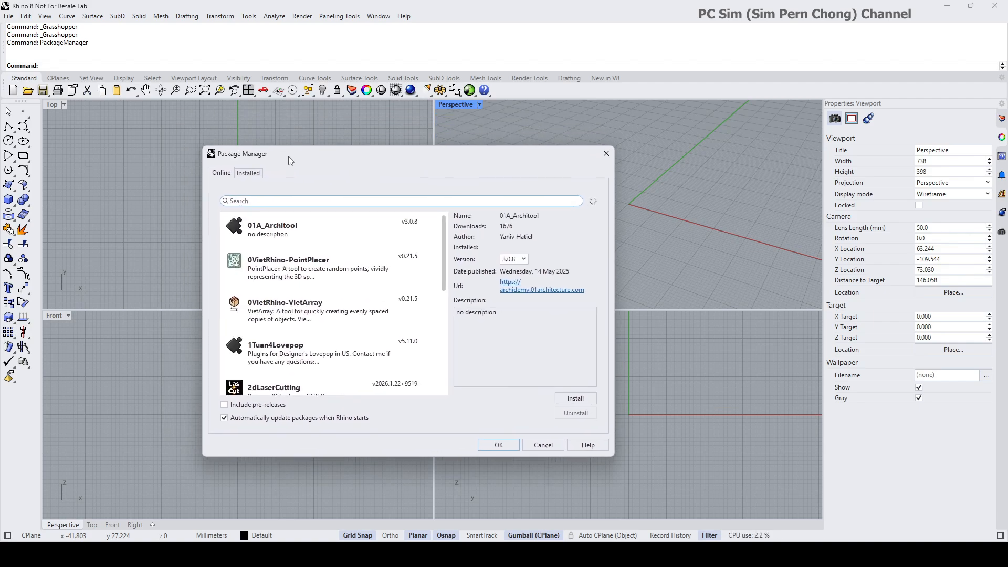
left_click(258, 201)
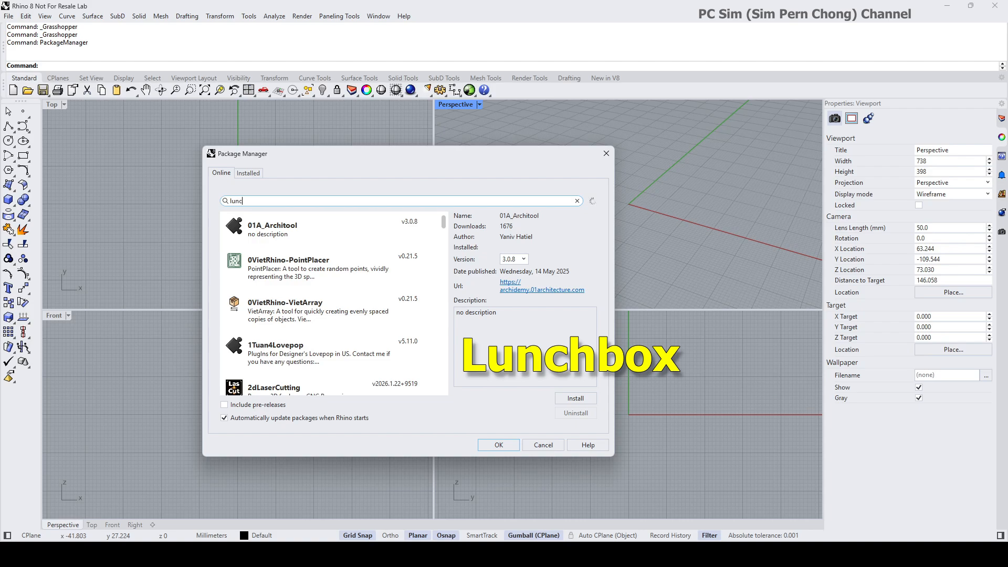
type("lunch")
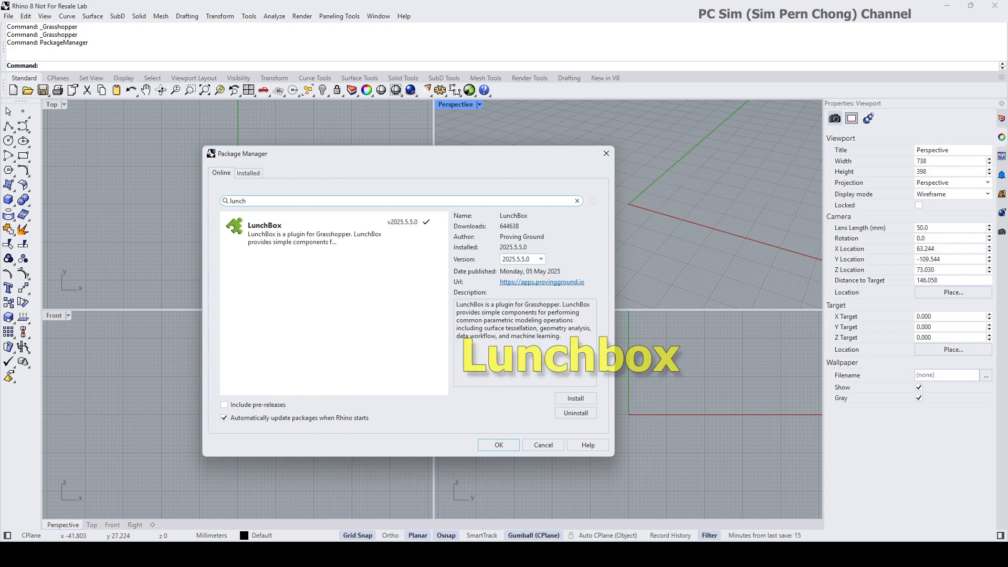
type("box")
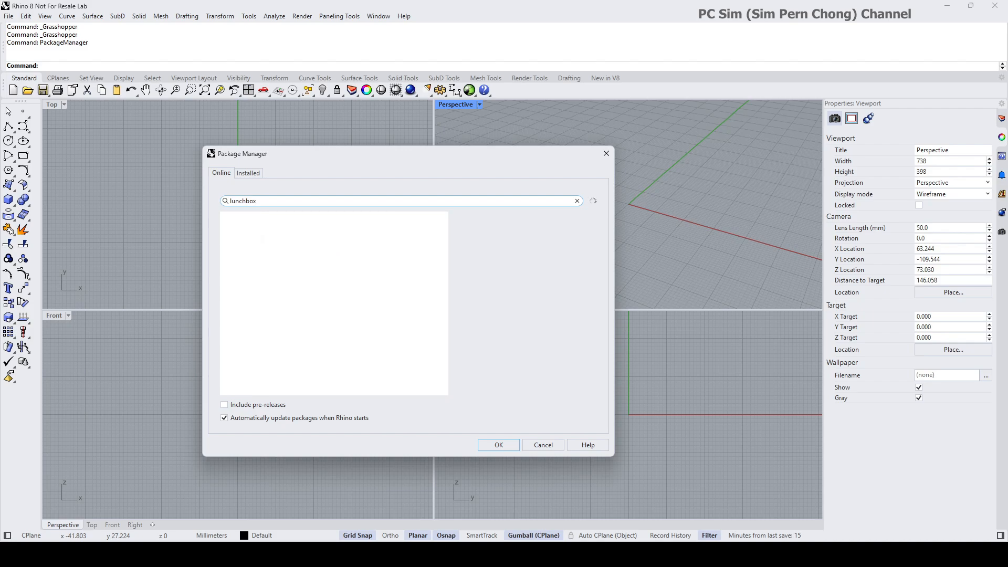
left_click(295, 236)
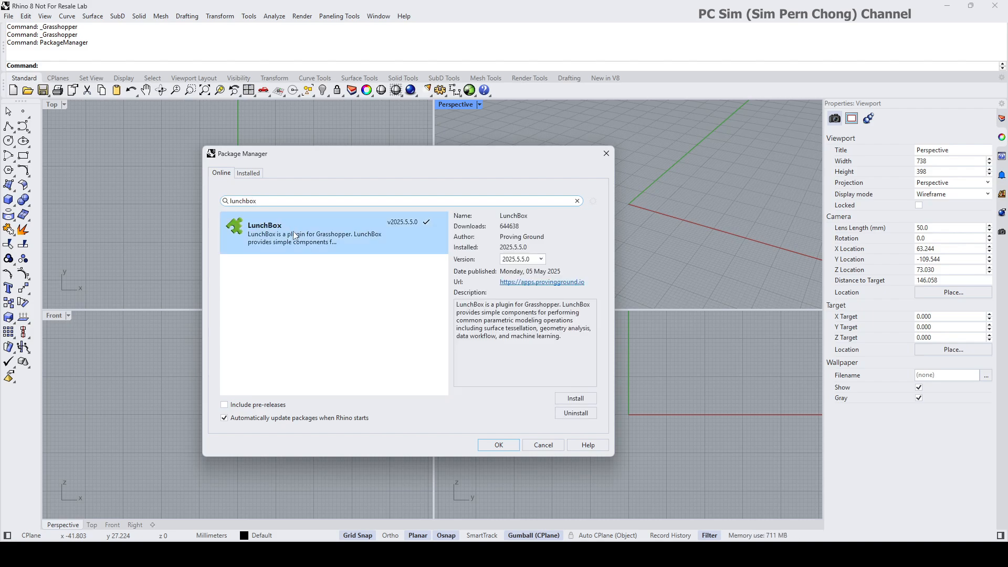
left_click(293, 231)
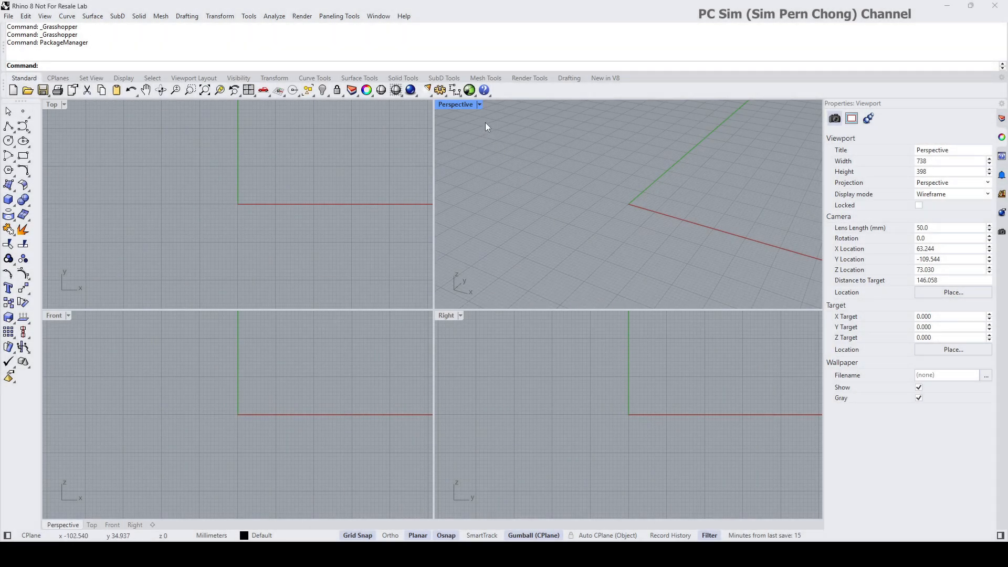
Launch Grasshopper and turn its full-screen window into a smaller floating window over the Rhino viewports.
left_click(469, 91)
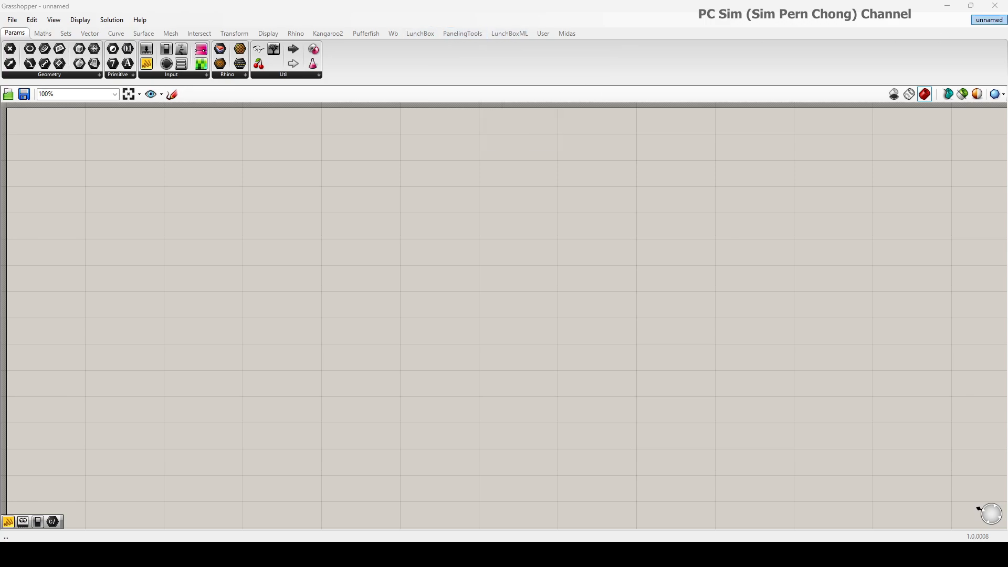
left_click(970, 6)
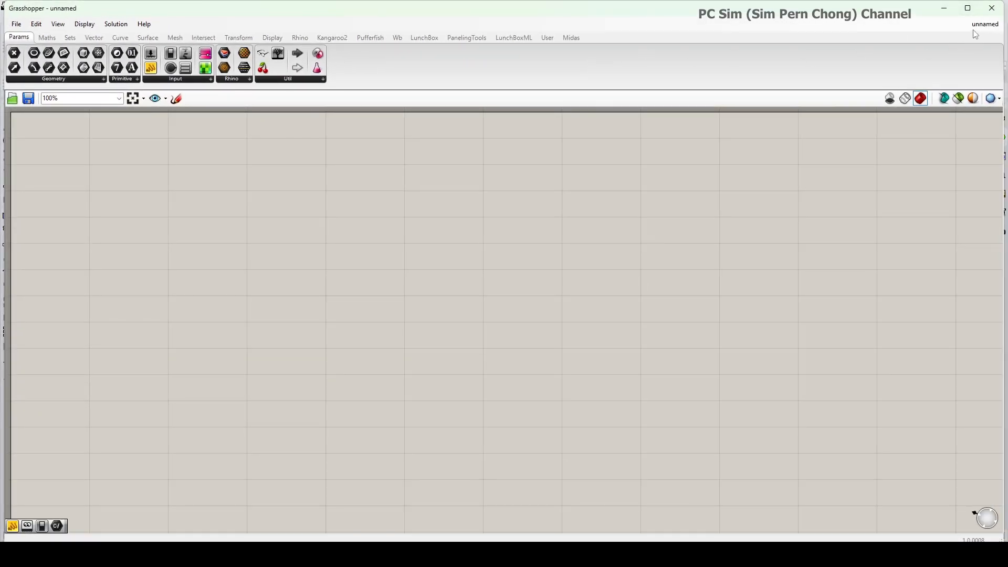
left_click_drag(1003, 2, 588, 221)
left_click_drag(445, 231, 759, 126)
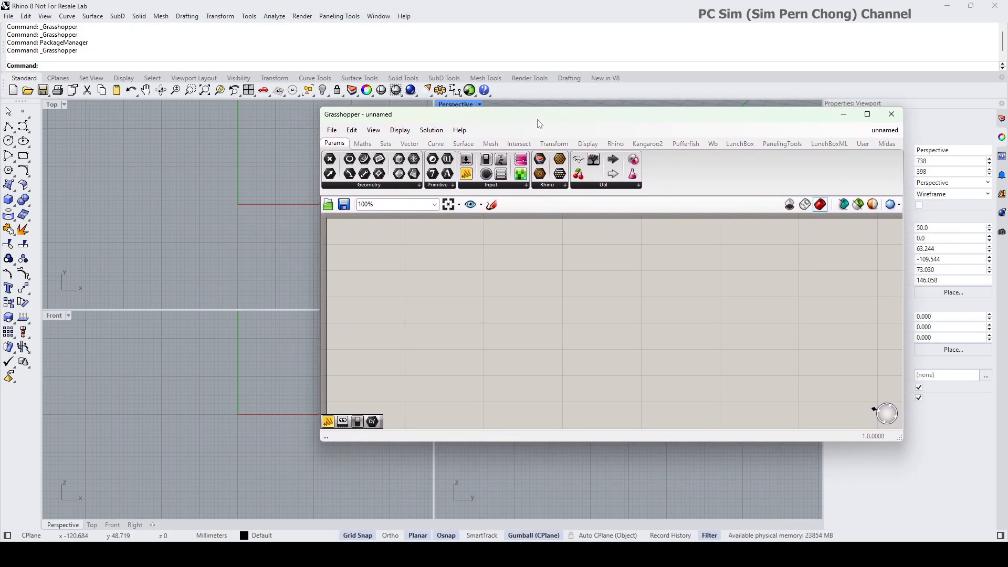
Maximize the Perspective viewport, then reposition the Grasshopper window over it and resize it to fit all component categories.
double_click(463, 105)
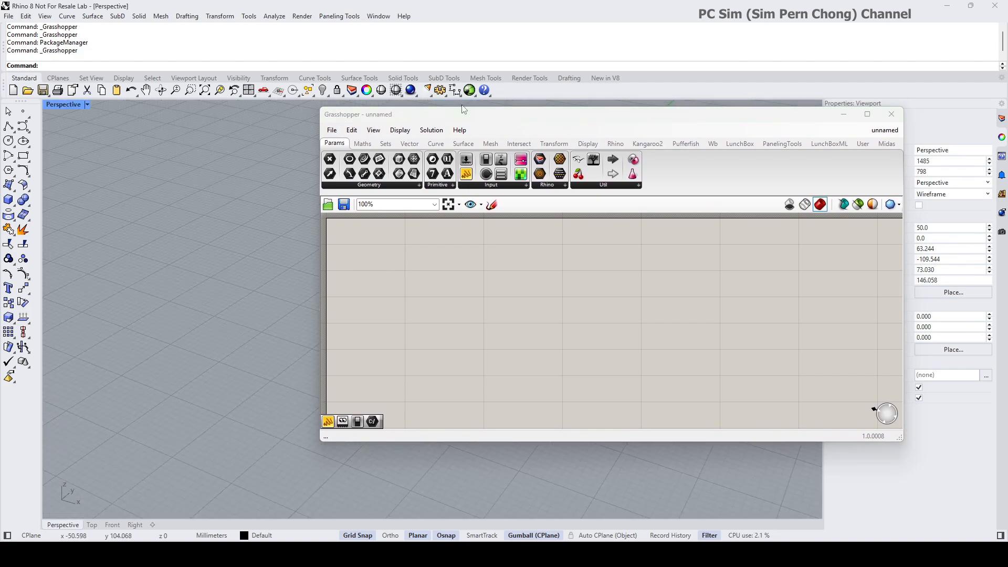
mouse_move(476, 120)
left_mouse_down()
mouse_move(492, 119)
mouse_move(465, 132)
left_mouse_up()
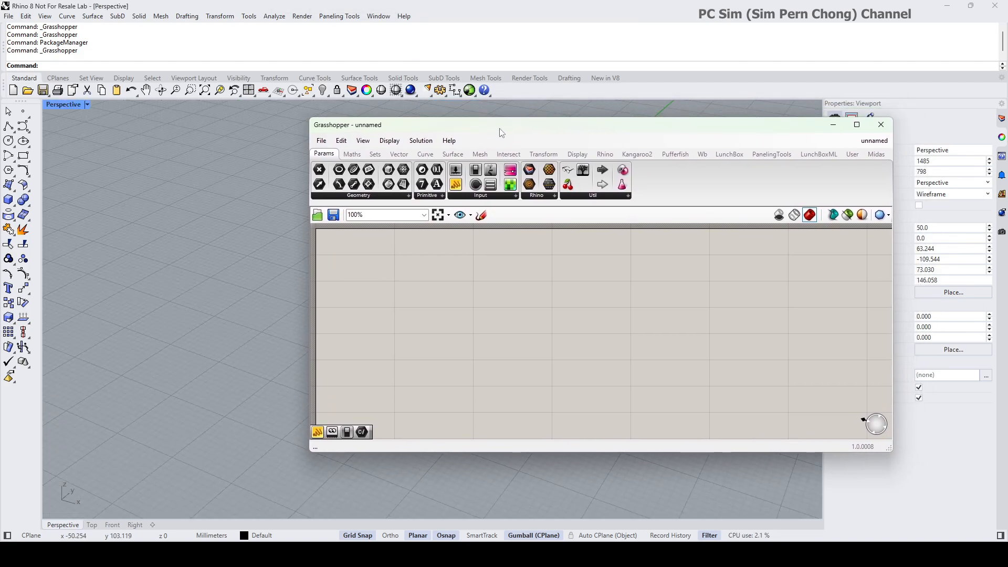
left_click_drag(889, 449, 858, 471)
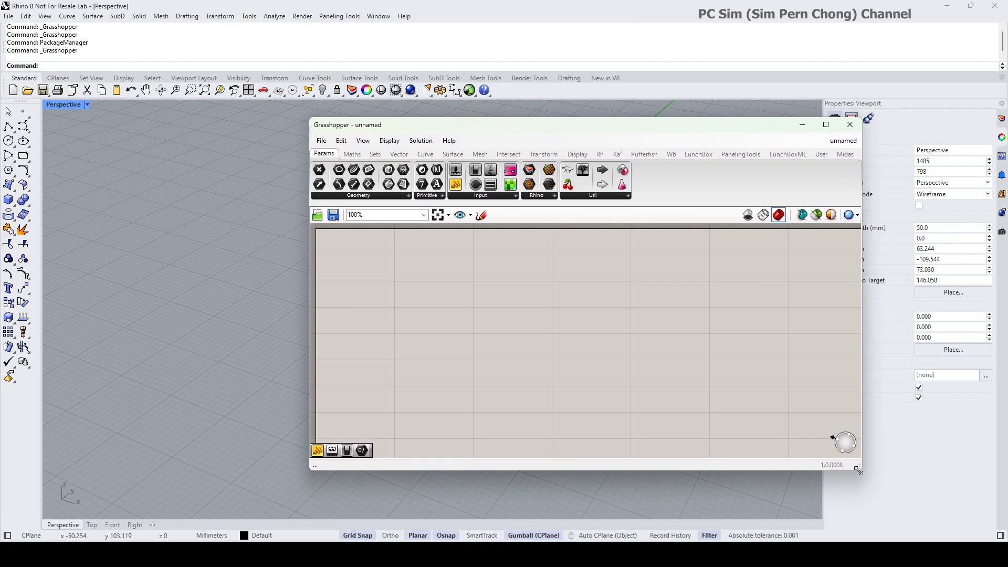
left_click_drag(505, 125, 427, 127)
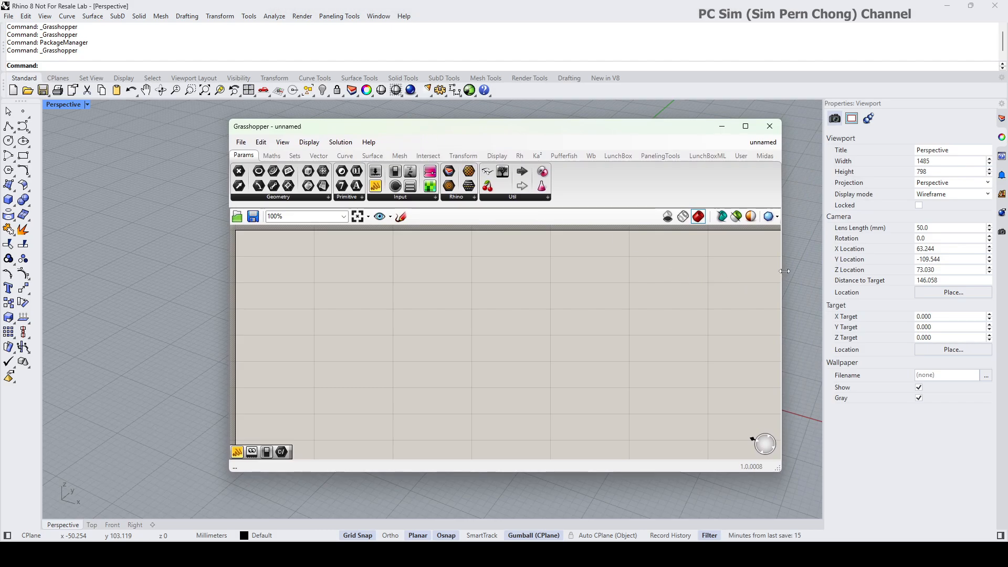
left_click_drag(784, 270, 838, 271)
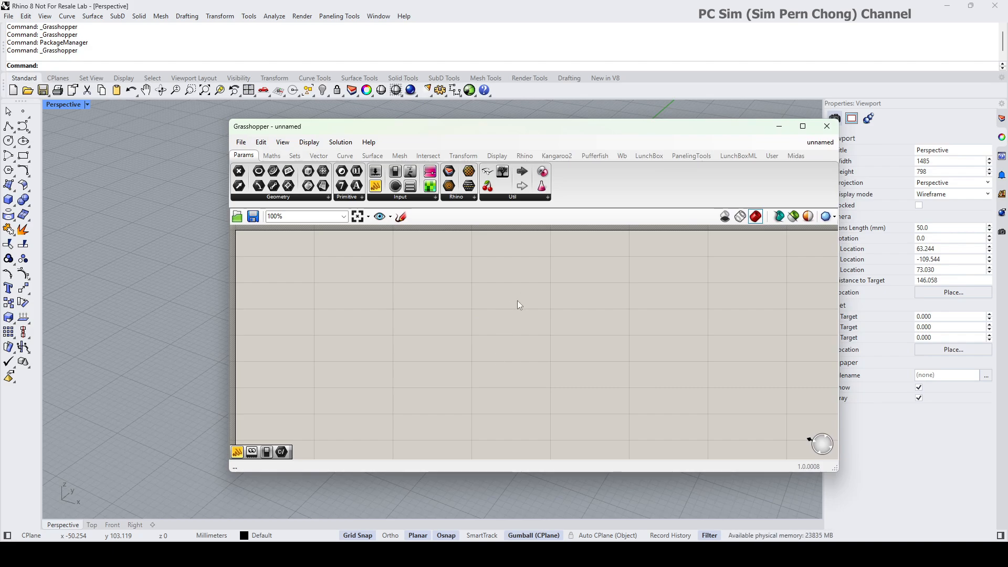
Place a LunchBox Excel Reader component on the canvas and move it to leave room for its inputs.
left_click(647, 156)
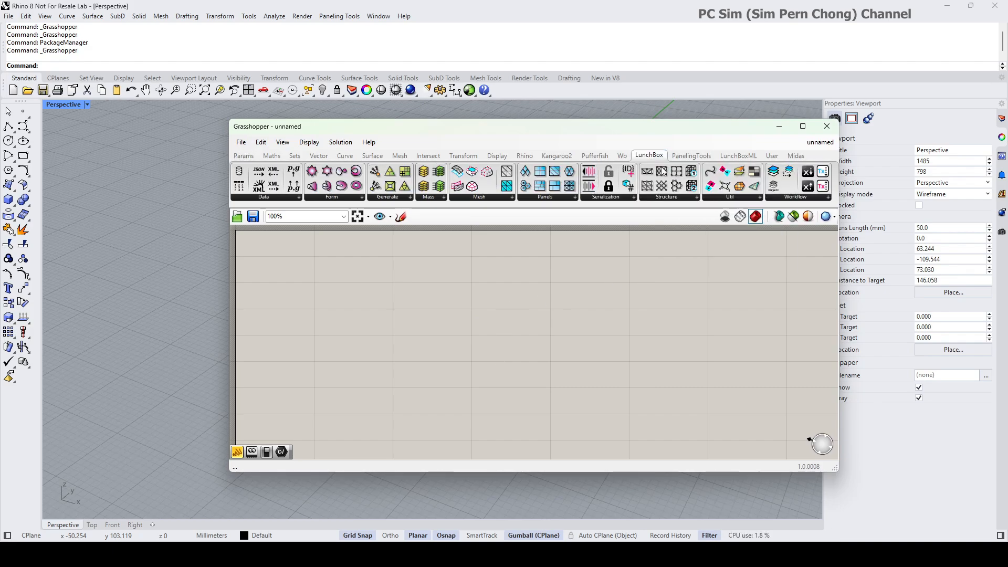
left_click(792, 199)
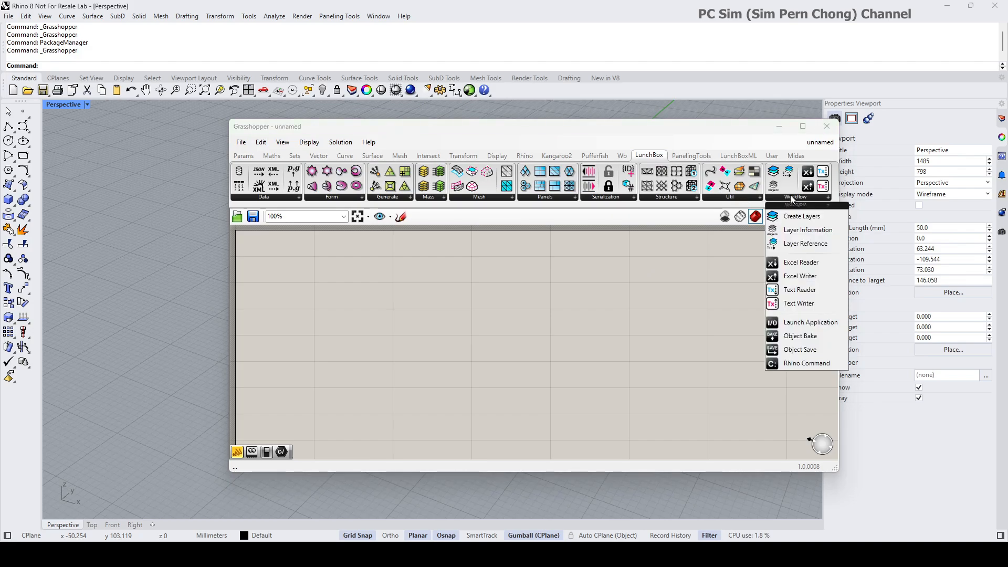
left_click(792, 263)
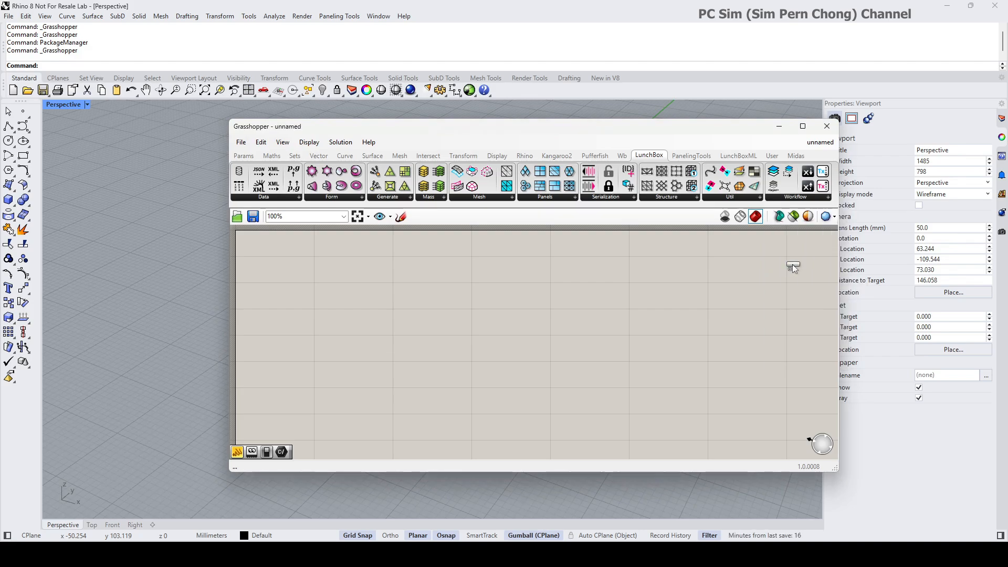
left_click(487, 326)
scroll(482, 328, "up", 3)
left_click_drag(481, 329, 542, 342)
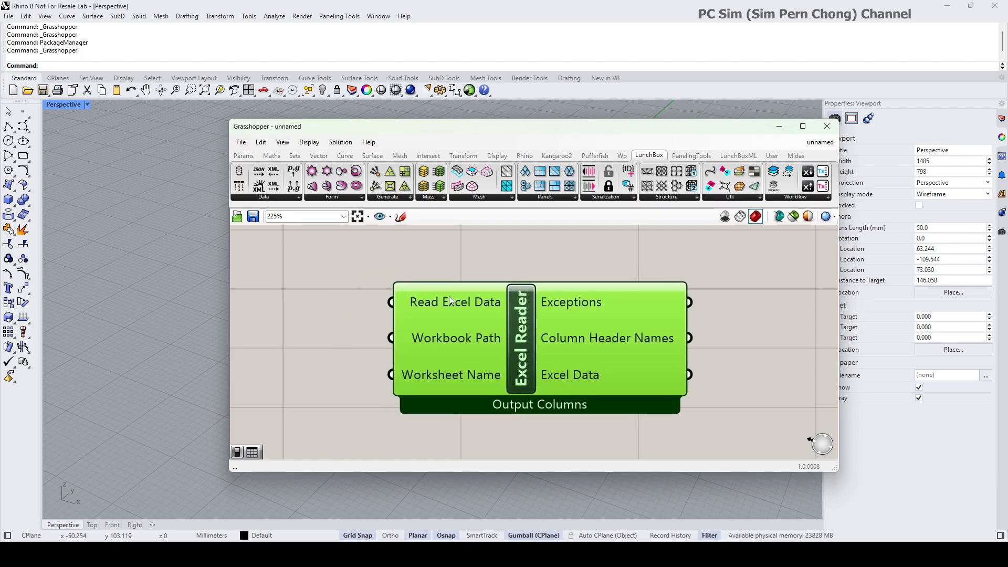
left_click_drag(497, 135, 495, 112)
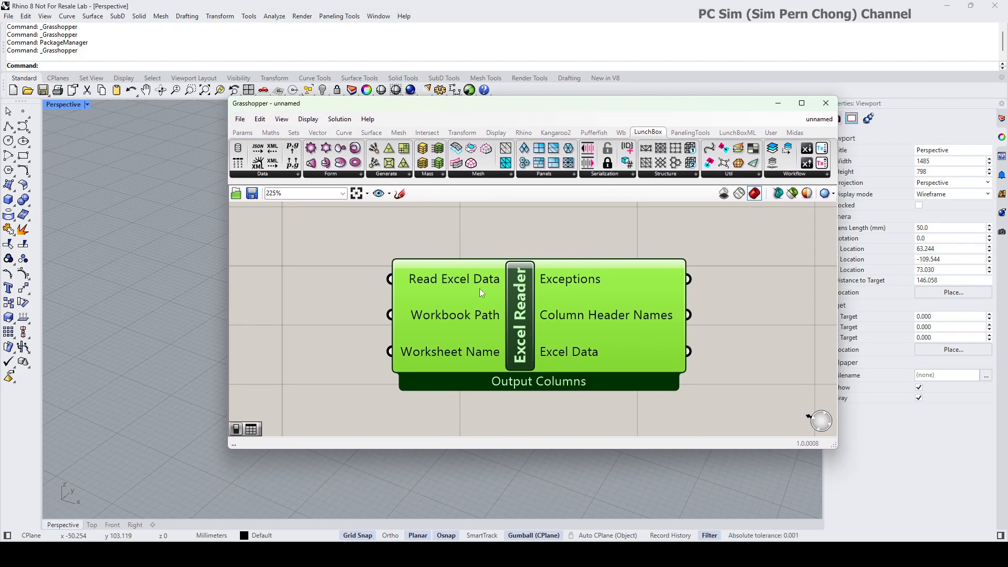
left_click_drag(479, 288, 534, 290)
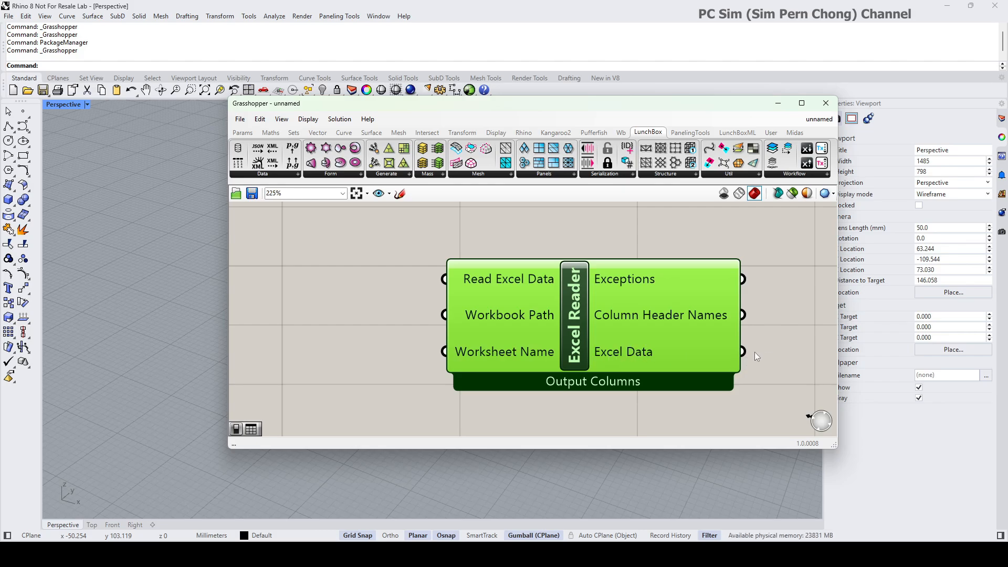
left_click_drag(594, 336, 613, 337)
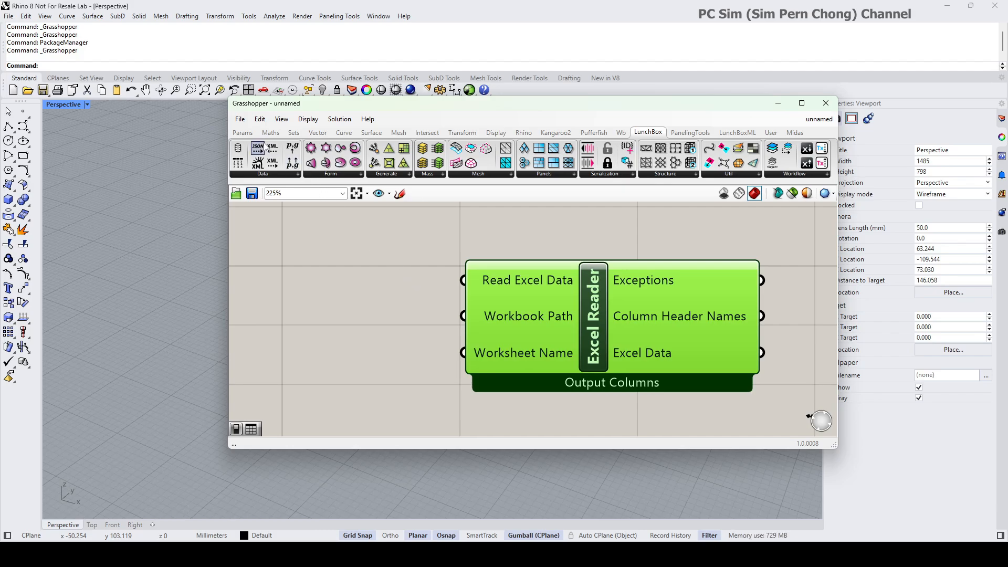
Add a Boolean Toggle beside the Excel Reader, connect it to the Read Excel Data input and space the two components apart.
left_click(243, 132)
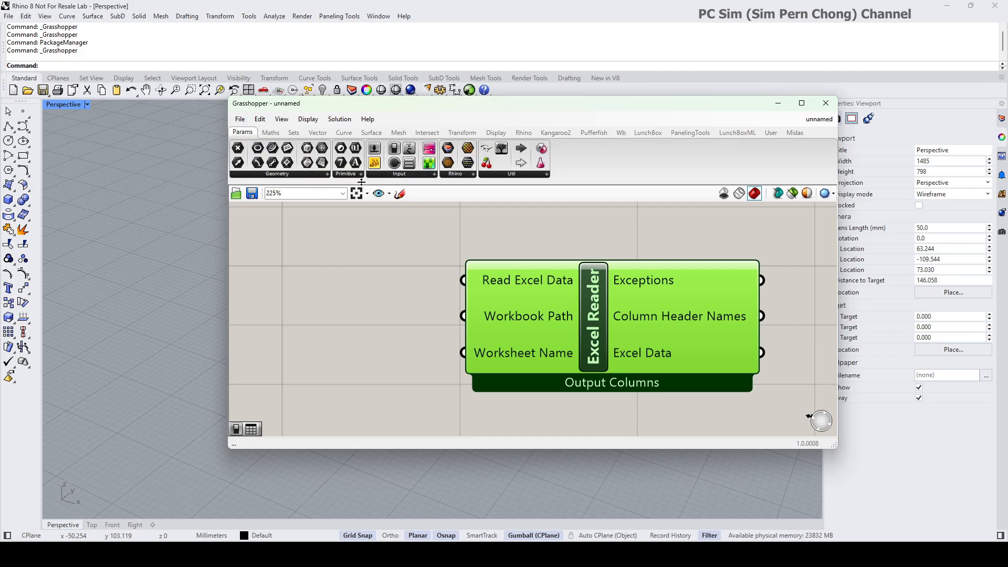
left_click(390, 174)
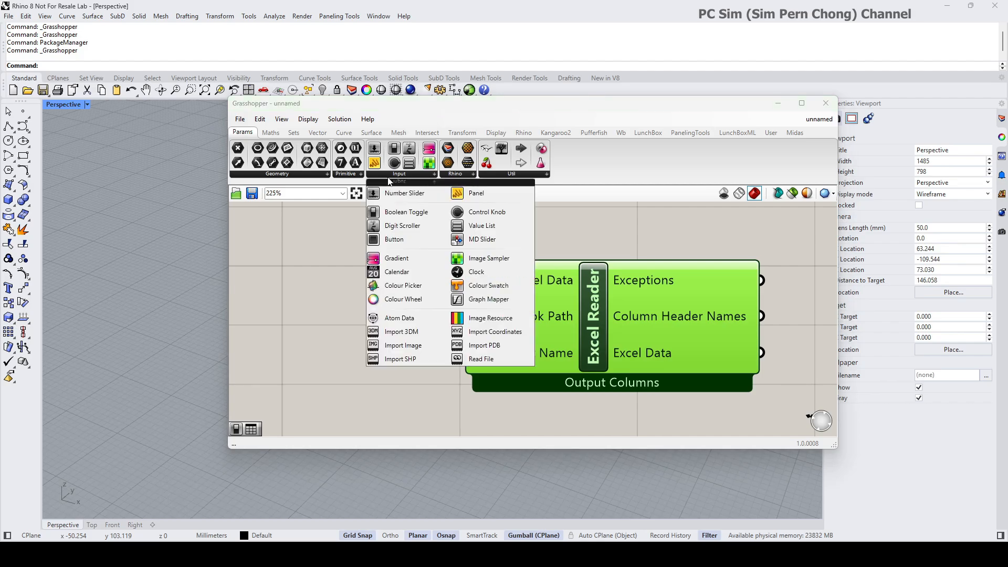
left_click(388, 212)
left_click(338, 271)
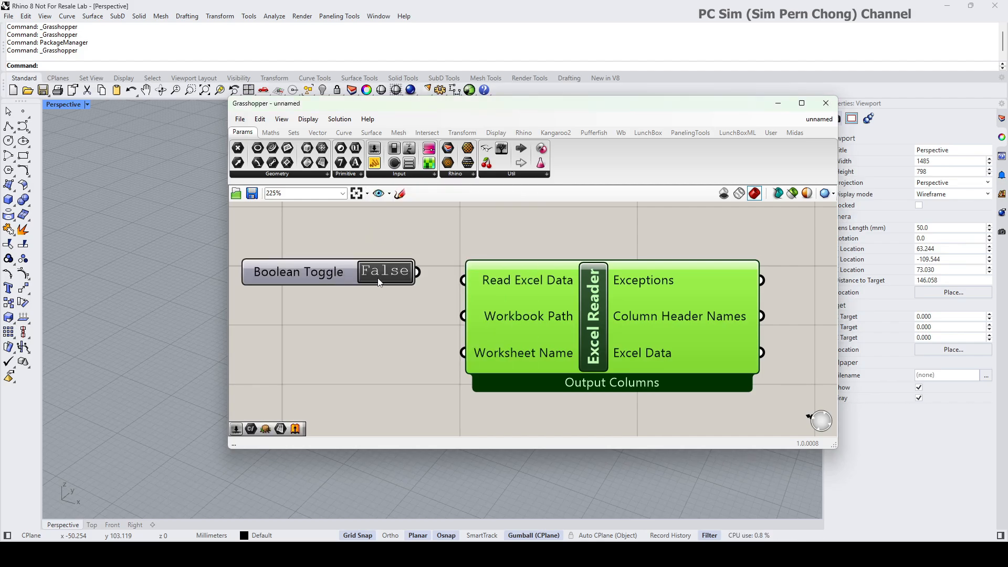
left_click_drag(418, 272, 462, 280)
left_click_drag(539, 312, 567, 303)
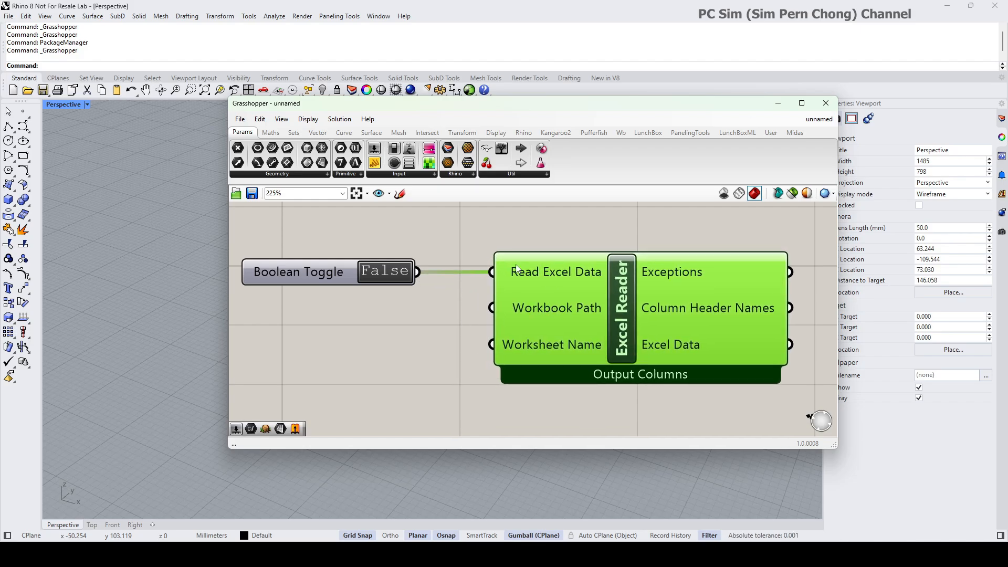
left_click_drag(327, 275, 327, 254)
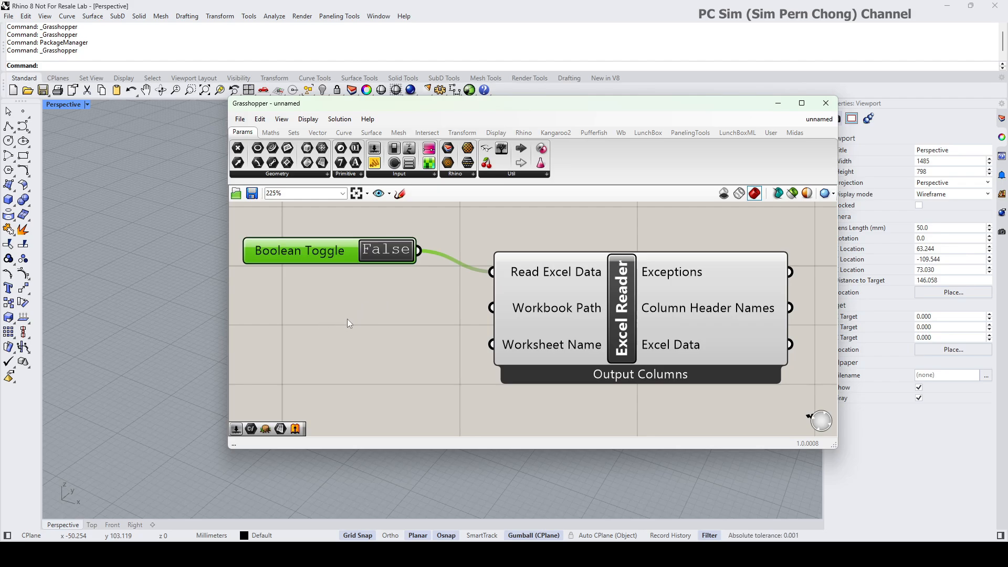
left_click_drag(617, 321, 631, 323)
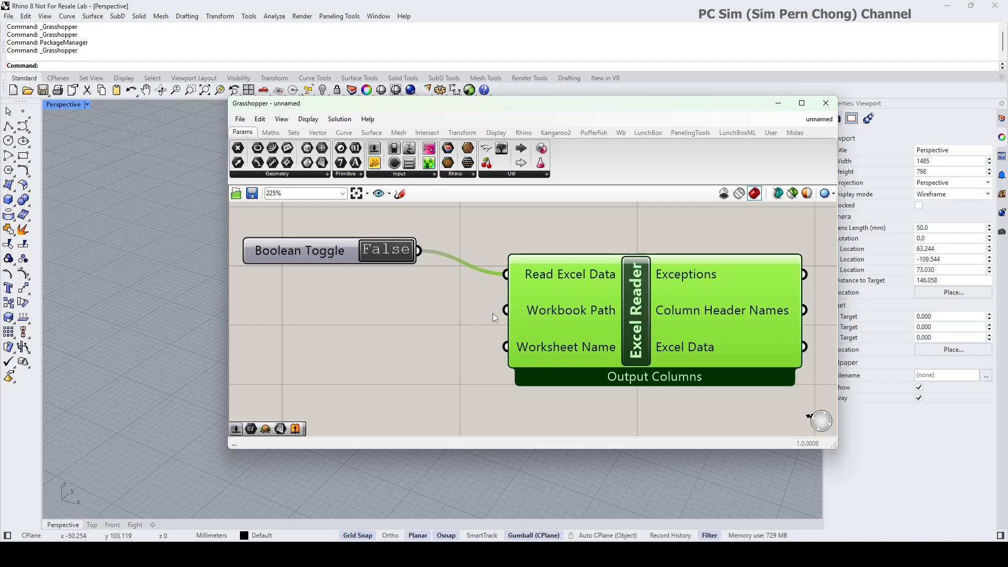
Search the components for "file" and add a File Path parameter below the Boolean Toggle.
double_click(348, 321)
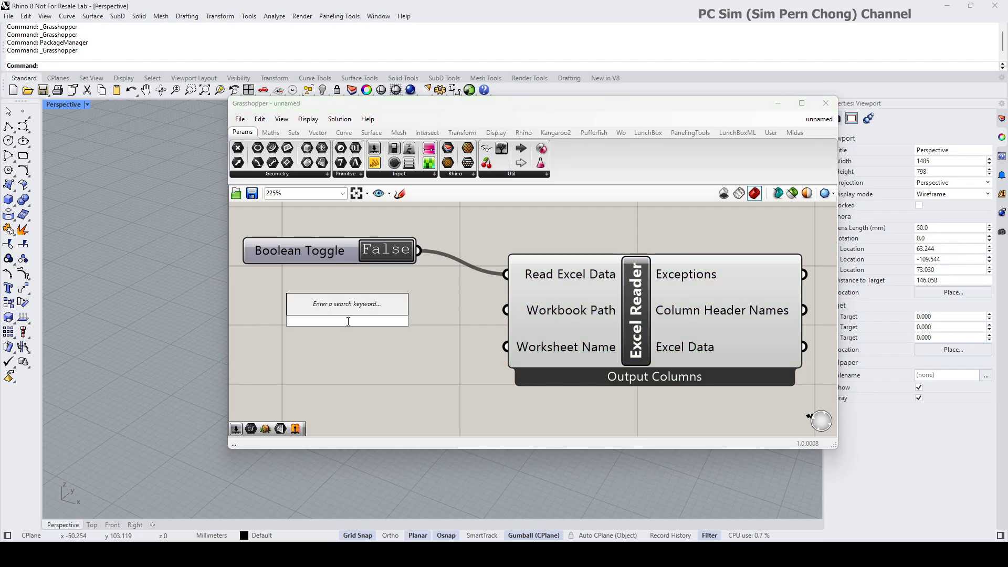
type("file")
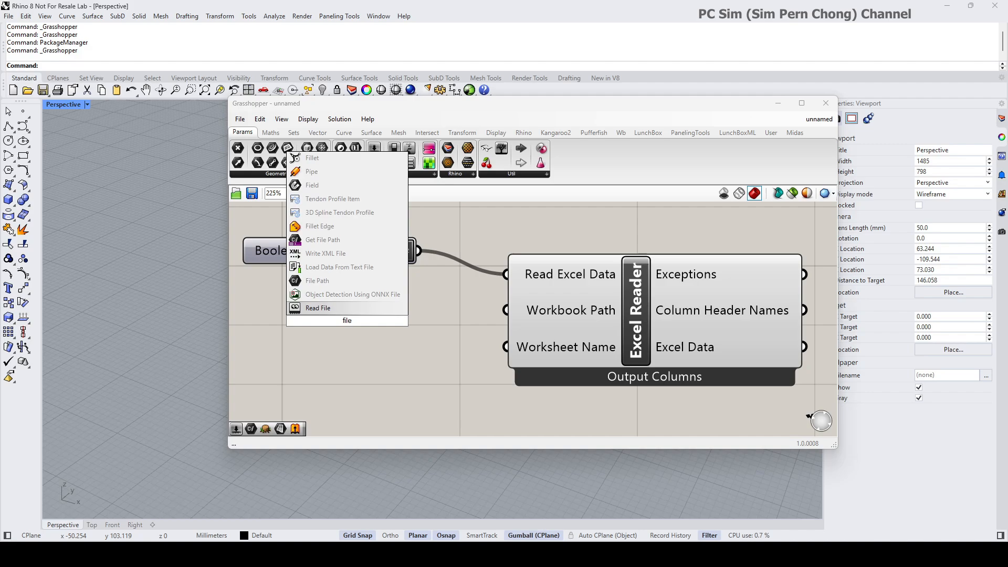
left_click(332, 281)
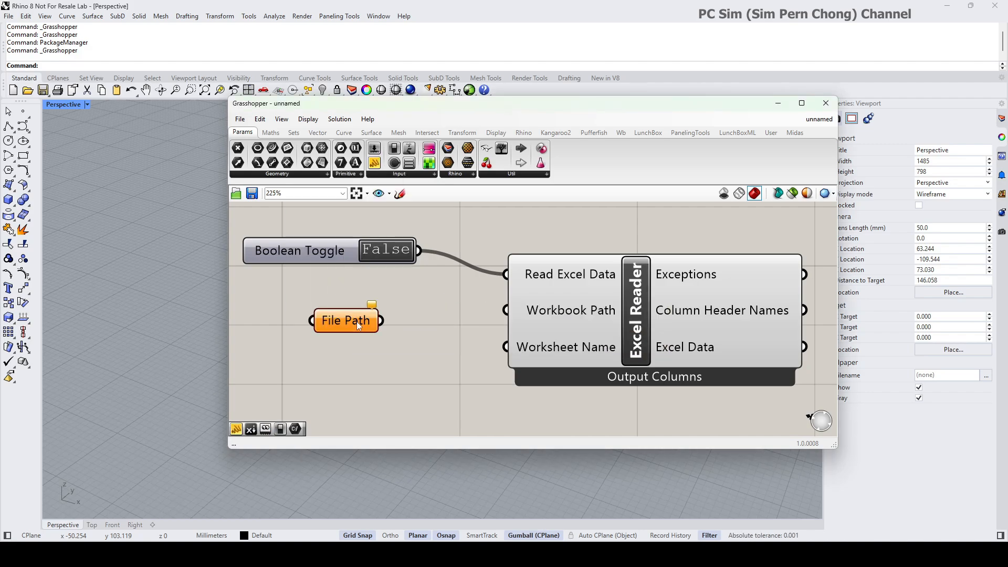
Connect the File Path parameter to the Workbook Path input, align it, and assign the existing workbook points-data-multiple-columns.xlsx to it.
left_click_drag(359, 326, 505, 310)
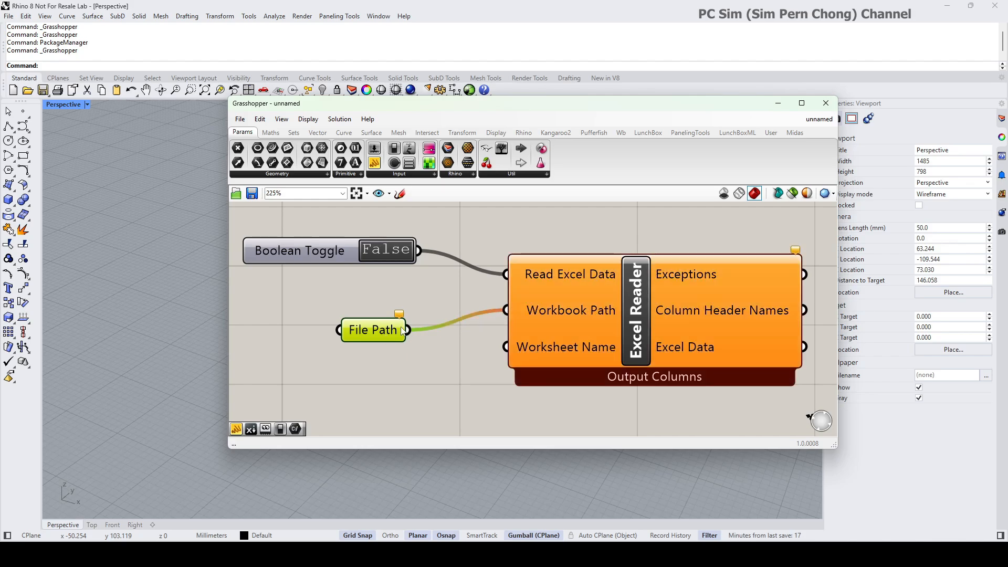
left_click_drag(402, 331, 402, 309)
scroll(436, 345, "down", 2)
right_click_drag(436, 344, 419, 331)
right_click(368, 306)
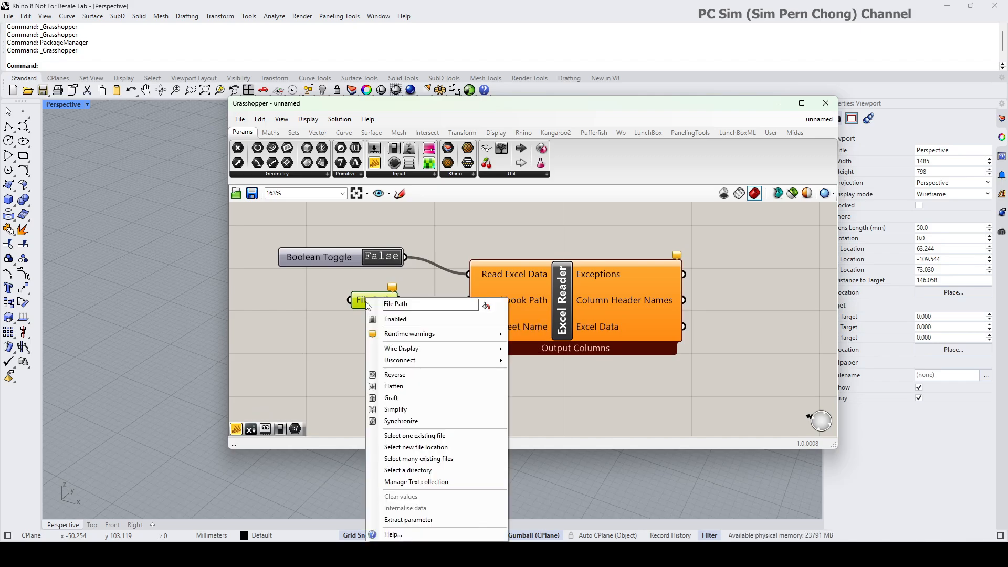
left_click(409, 440)
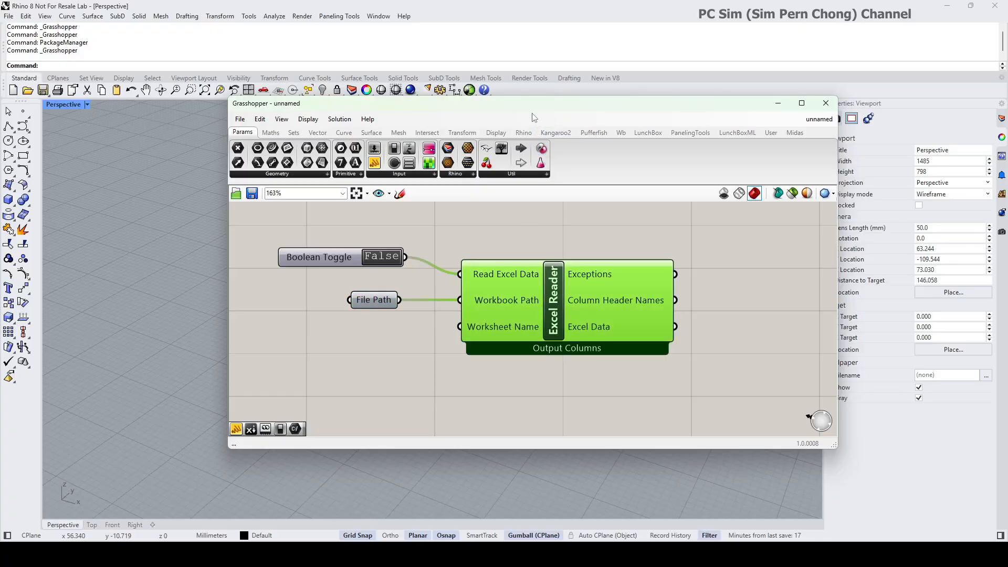
Reposition and enlarge the Grasshopper window, and move the Excel Reader closer to its input components.
left_click_drag(530, 105, 428, 106)
left_click_drag(734, 450, 916, 495)
left_click_drag(540, 331, 512, 324)
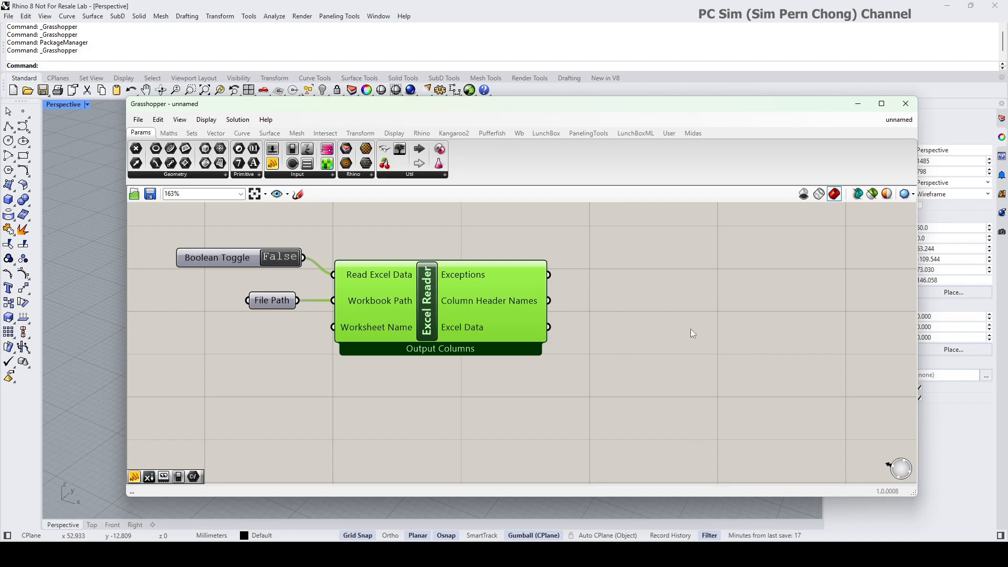
Add a Panel beside the Excel Reader and connect the Excel Data output to it.
double_click(641, 327)
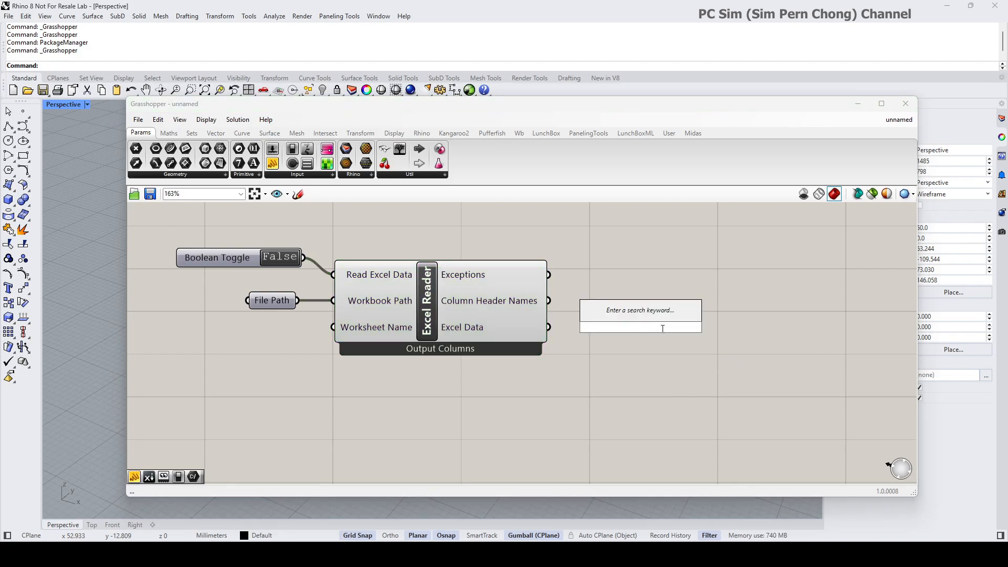
type("pan")
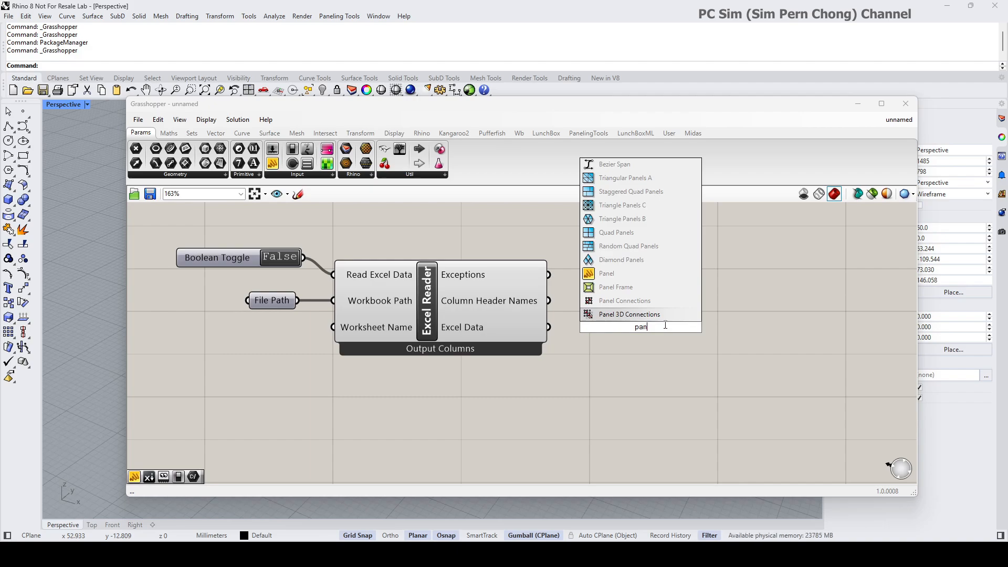
left_click(644, 274)
left_click_drag(643, 309, 679, 330)
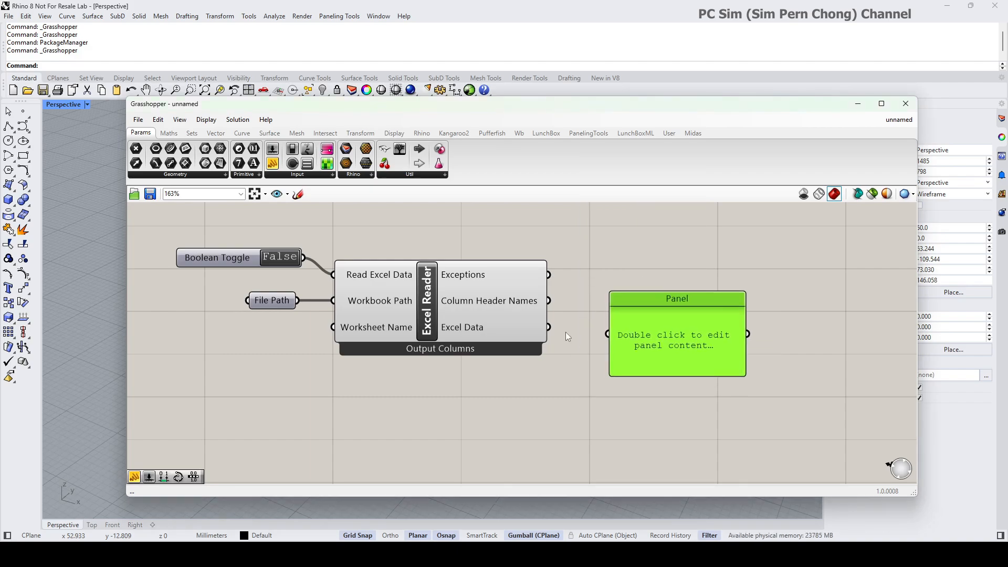
left_click_drag(548, 326, 608, 334)
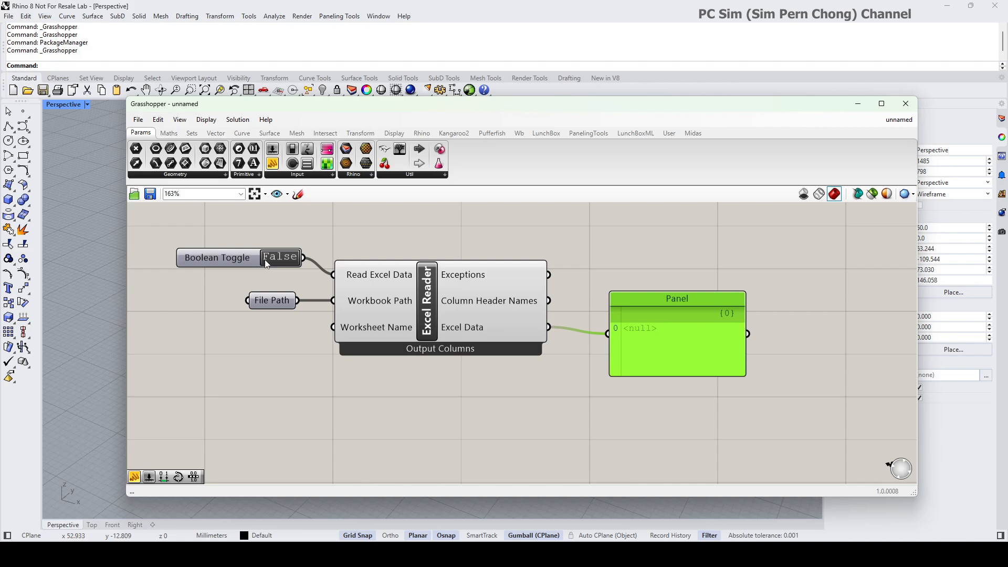
Set the Boolean Toggle to True to read the workbook, and enlarge the panel to show more of the point data.
double_click(280, 259)
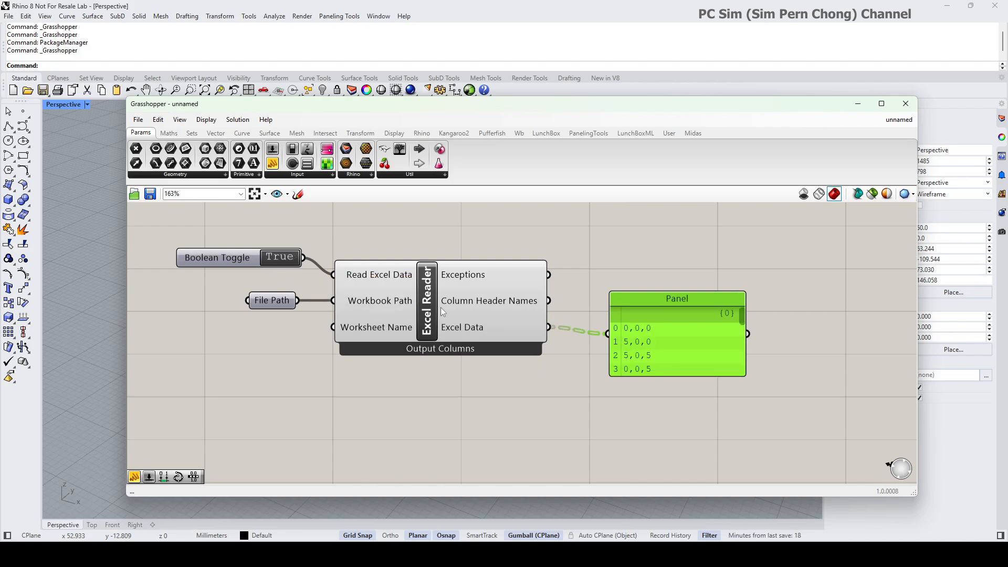
left_click_drag(656, 307, 646, 287)
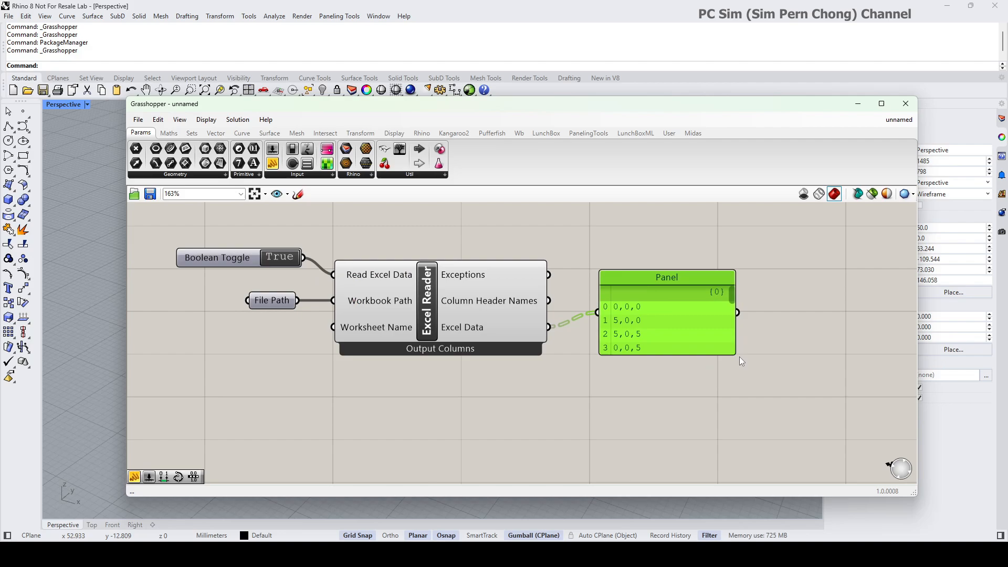
left_click_drag(737, 355, 860, 463)
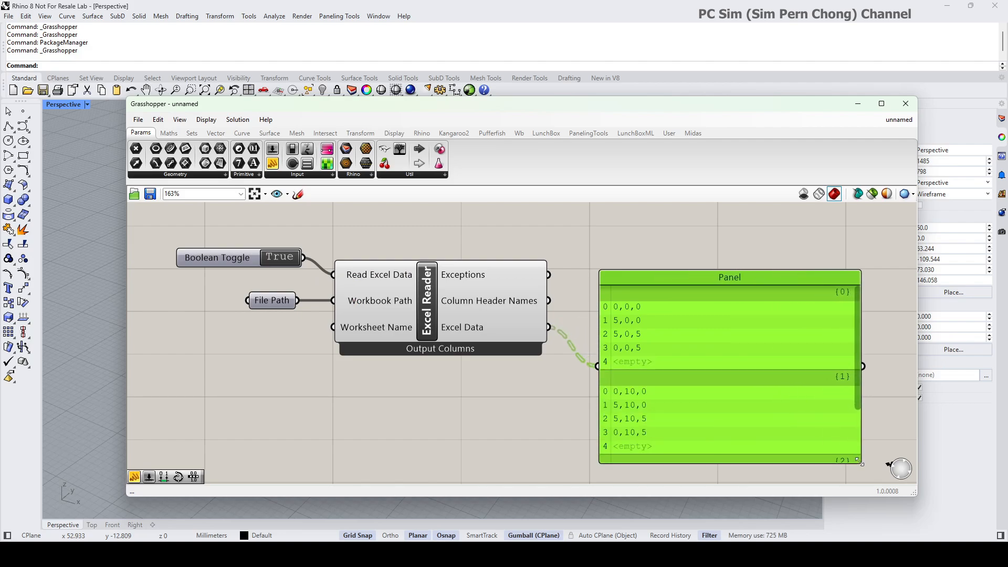
left_click_drag(697, 297, 682, 258)
mouse_move(840, 337)
left_mouse_down()
mouse_move(854, 408)
mouse_move(839, 332)
left_mouse_up()
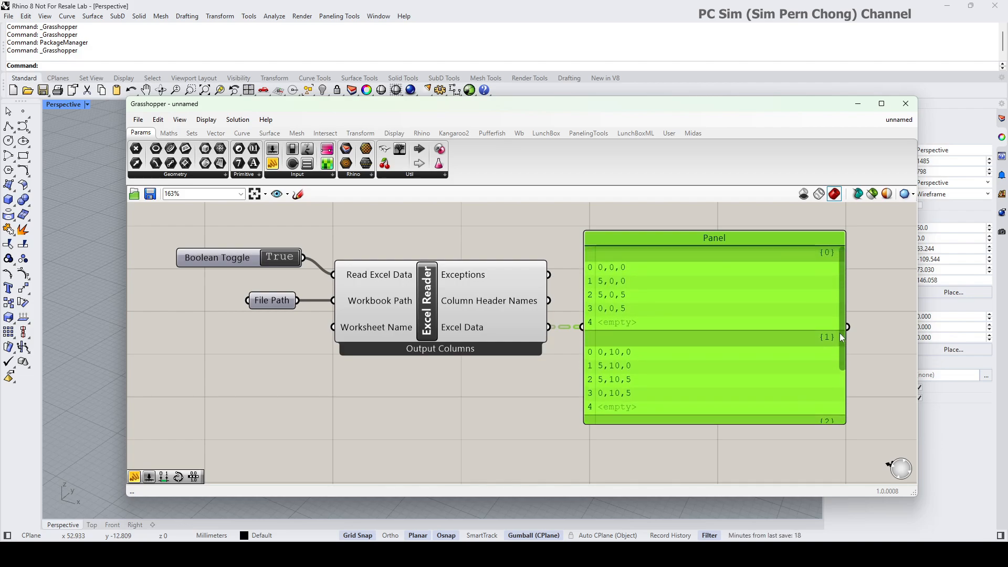
Rearrange the Excel Reader and the panel on the canvas so there is a clear gap between them.
mouse_move(475, 272)
left_mouse_down()
mouse_move(460, 270)
mouse_move(466, 260)
left_mouse_up()
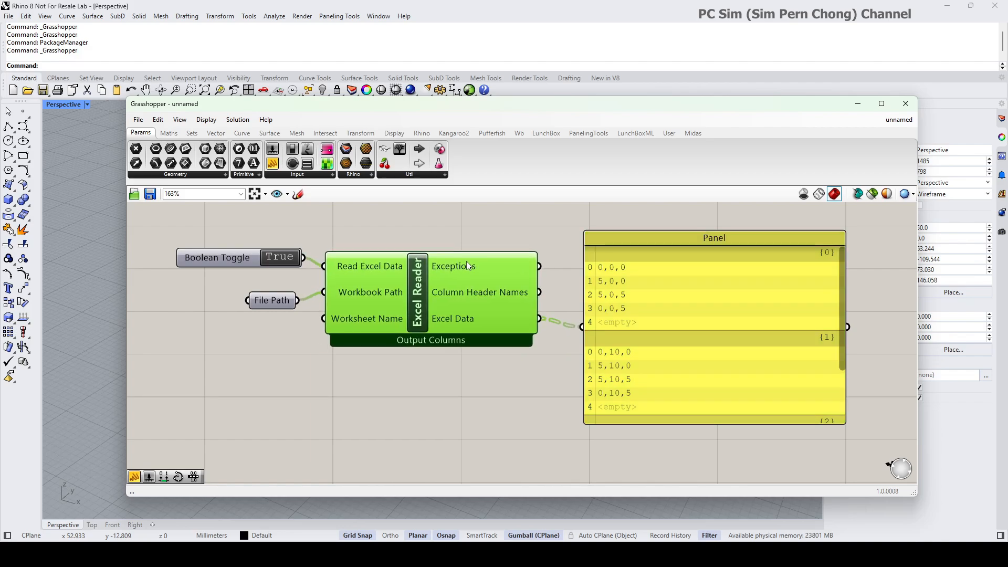
left_click_drag(644, 237, 807, 302)
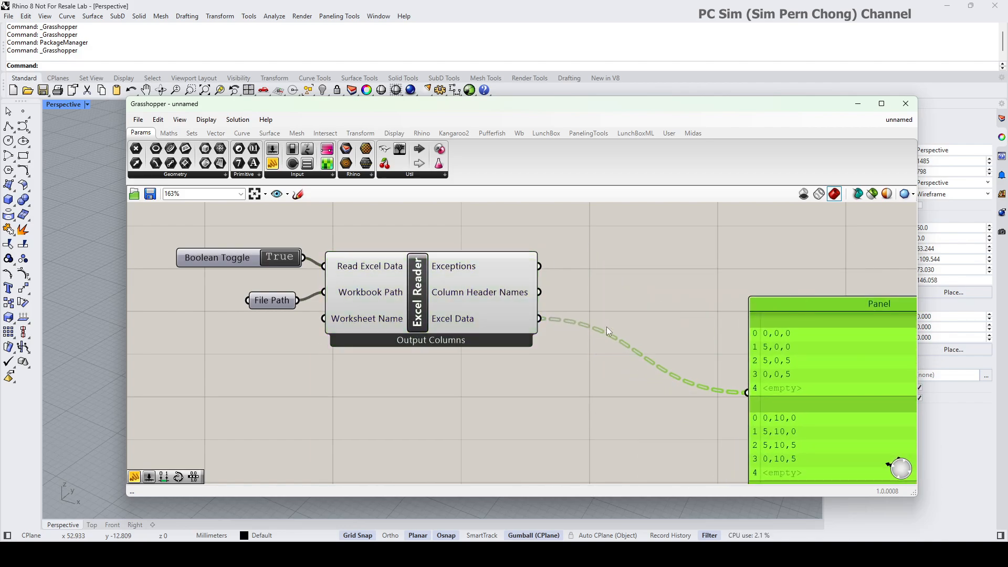
right_click_drag(675, 331, 529, 306)
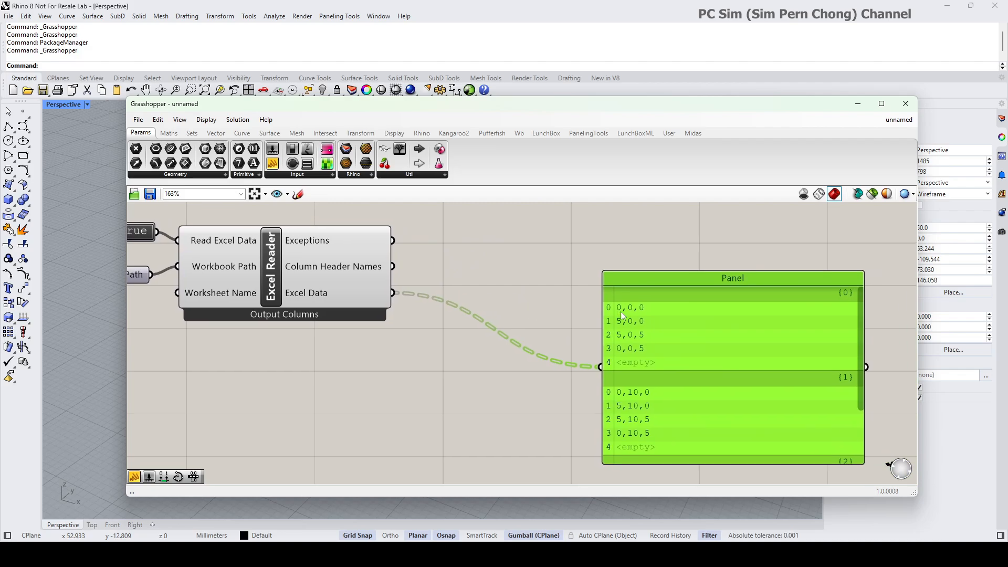
left_click_drag(621, 310, 487, 298)
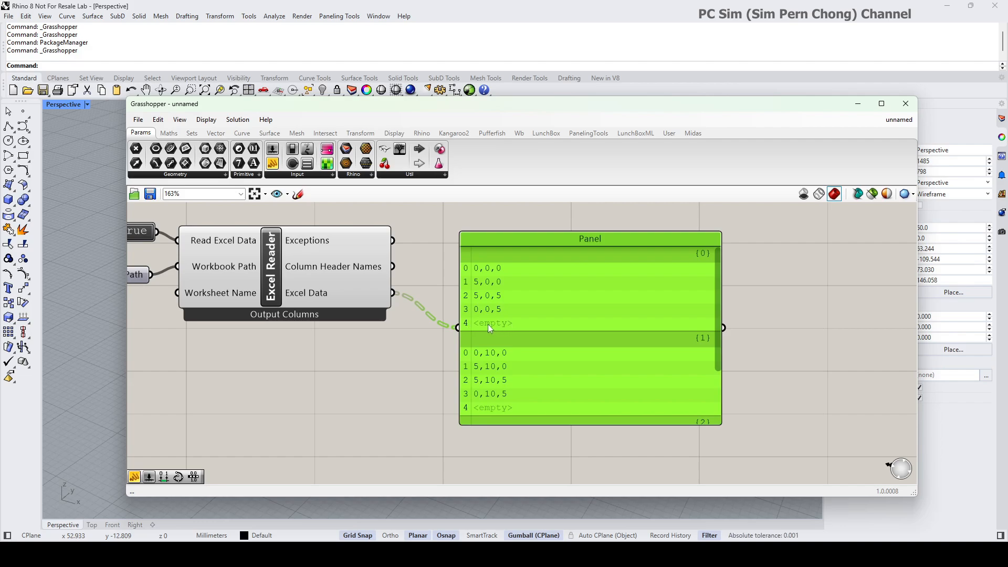
Switch to the workbook in LibreOffice Calc, delete the empty row 6 and save in Excel 2007-365 format.
left_click(641, 552)
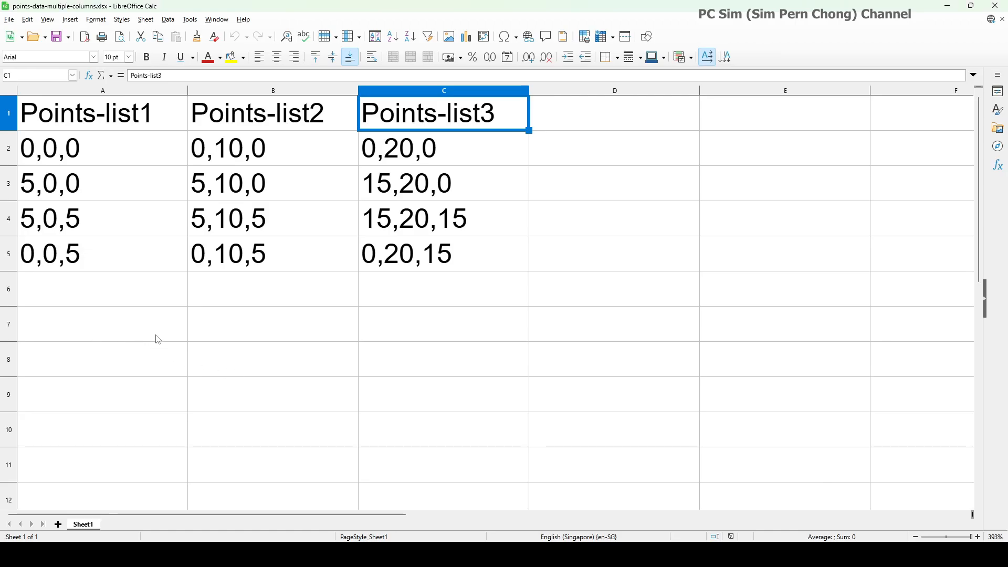
left_click(8, 291)
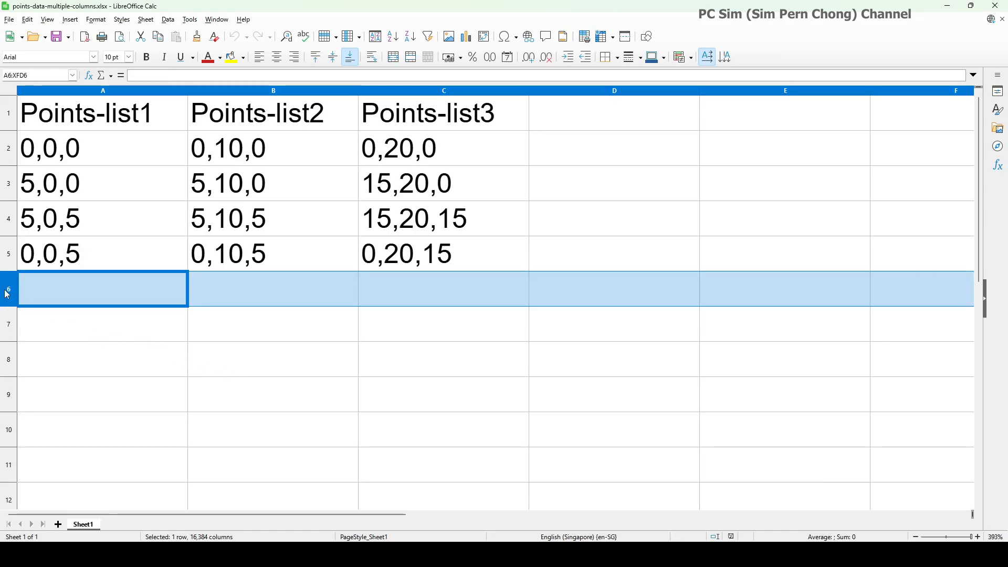
right_click(7, 292)
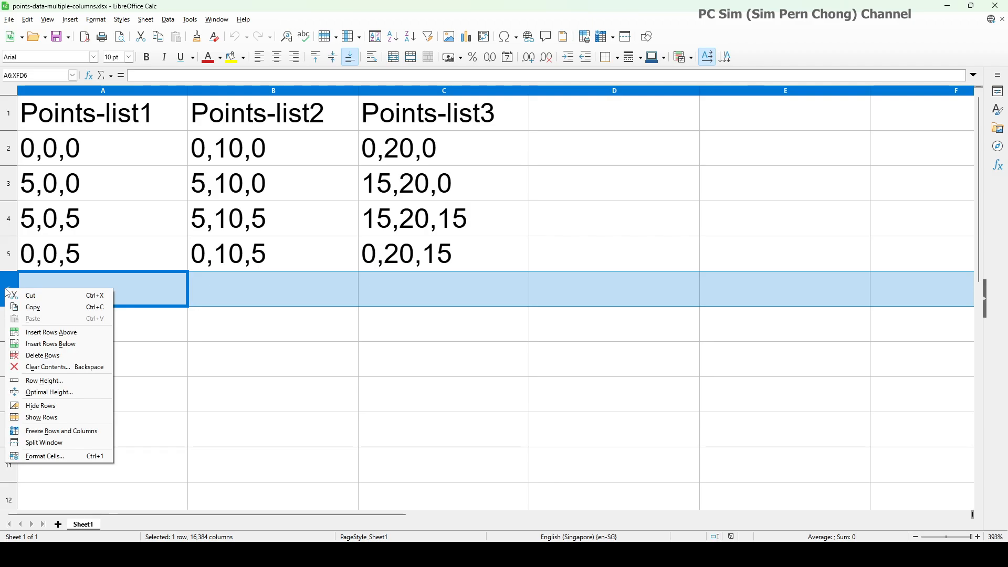
left_click(42, 355)
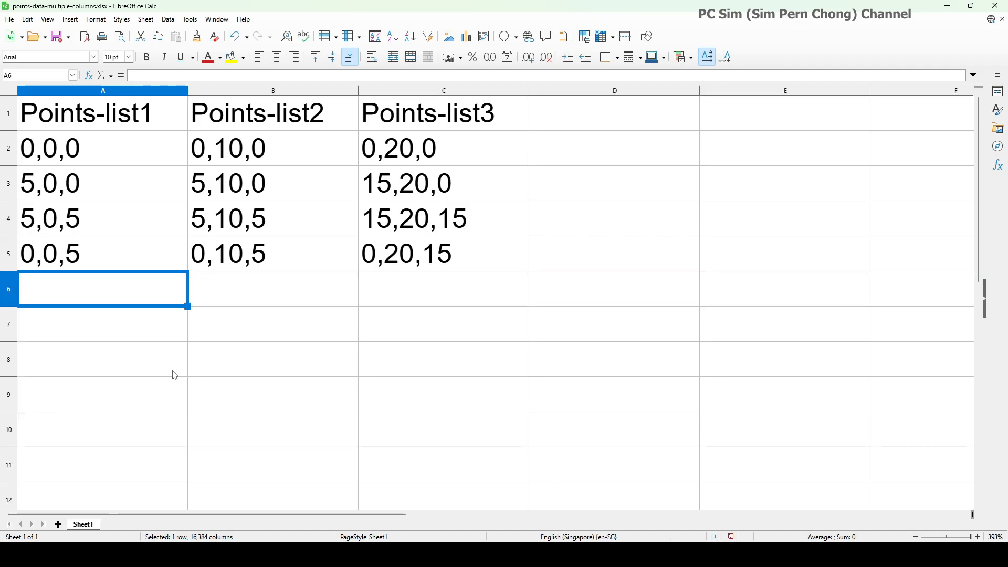
left_click(59, 36)
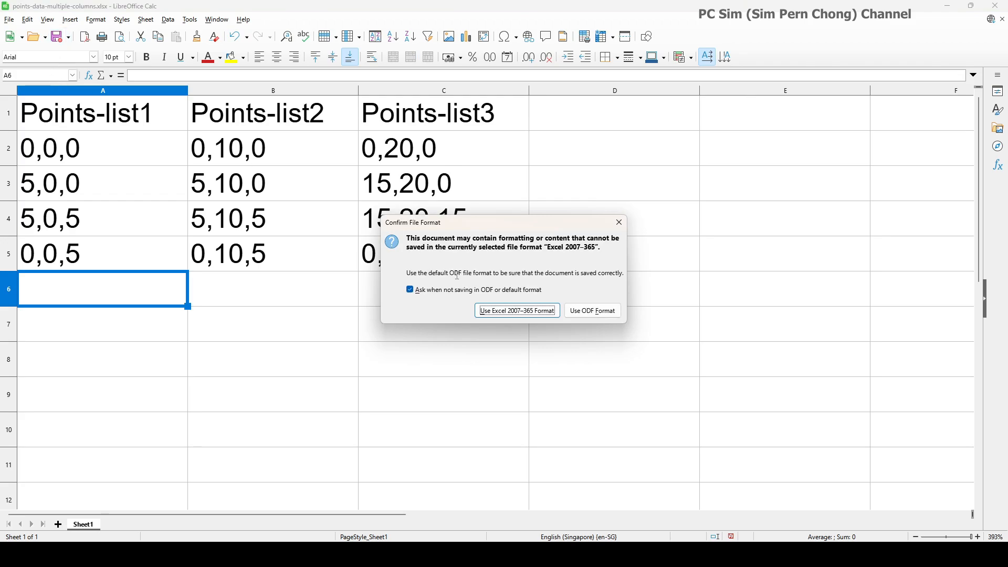
left_click(515, 312)
Return to Grasshopper and reload the workbook data by switching the Boolean Toggle to False and back to True.
left_click(645, 555)
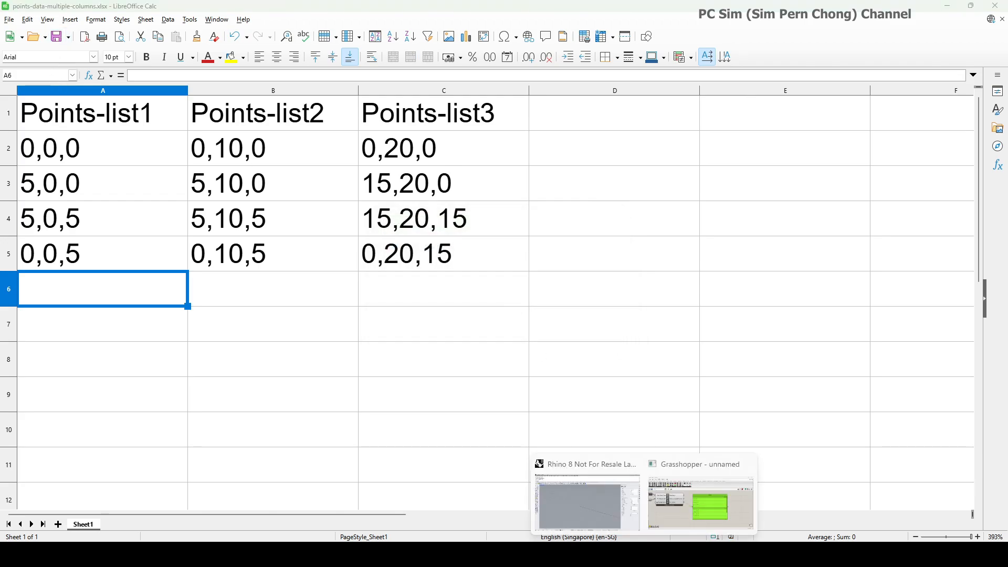
left_click(678, 512)
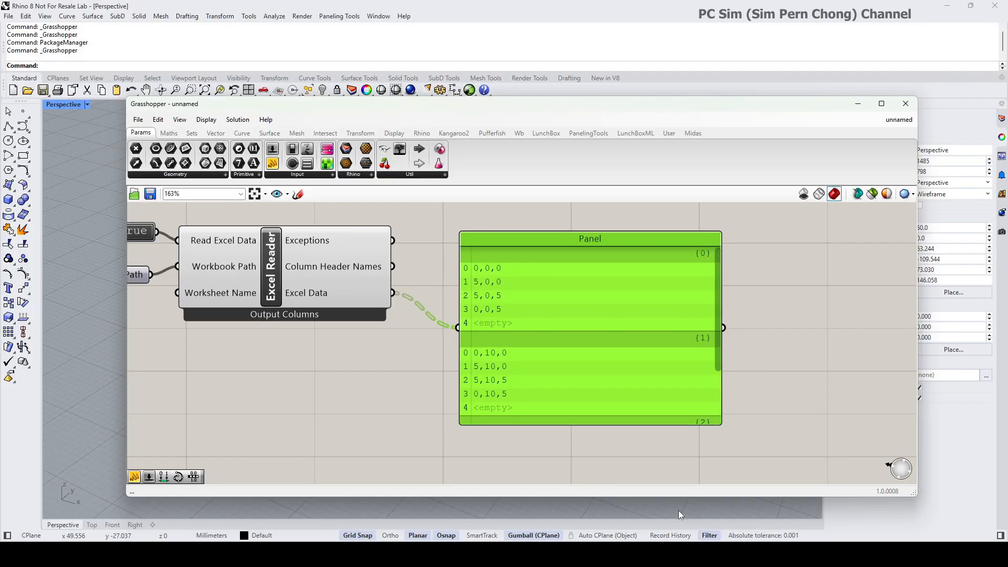
scroll(295, 357, "down", 1)
right_click_drag(295, 357, 431, 367)
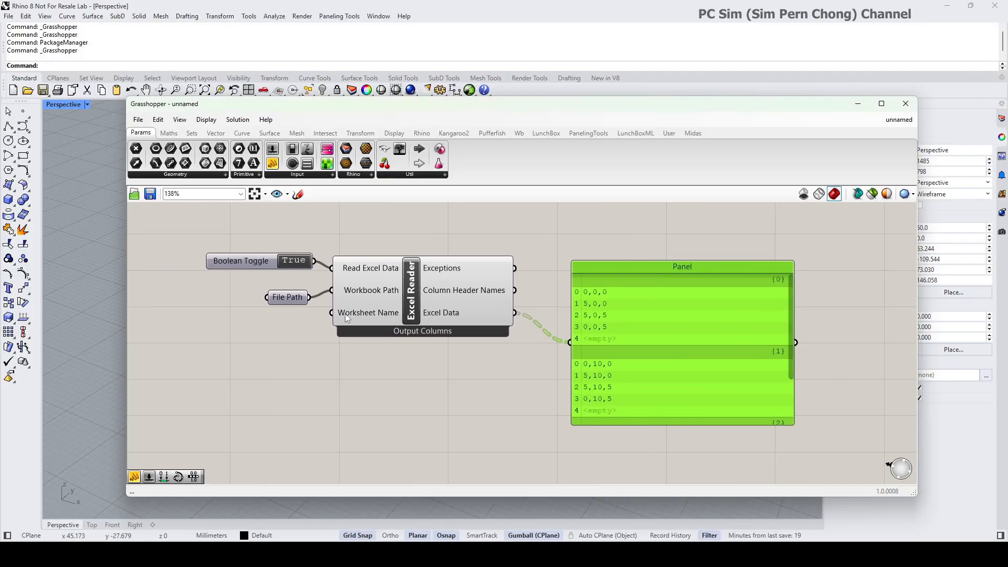
left_click(297, 263)
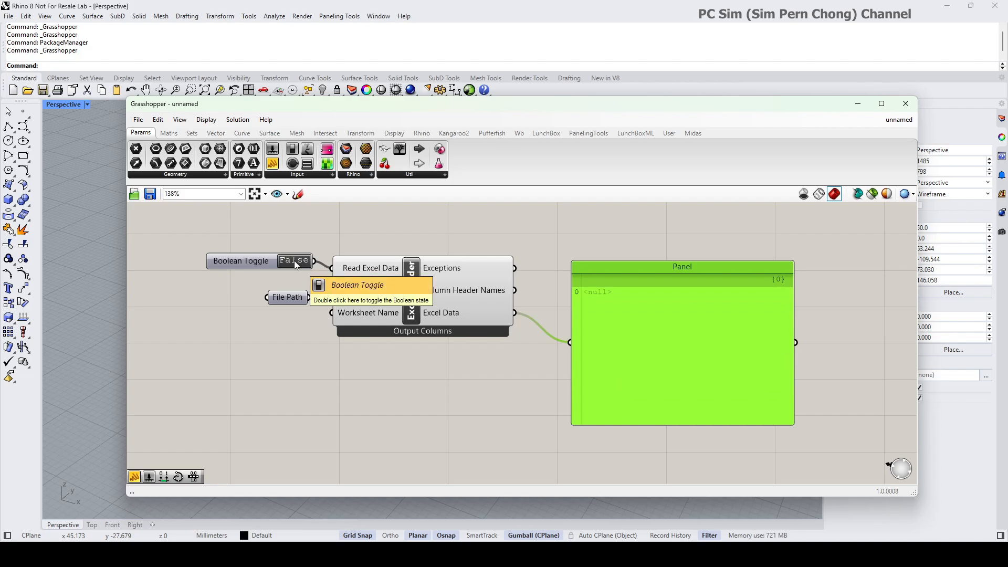
left_click(275, 262)
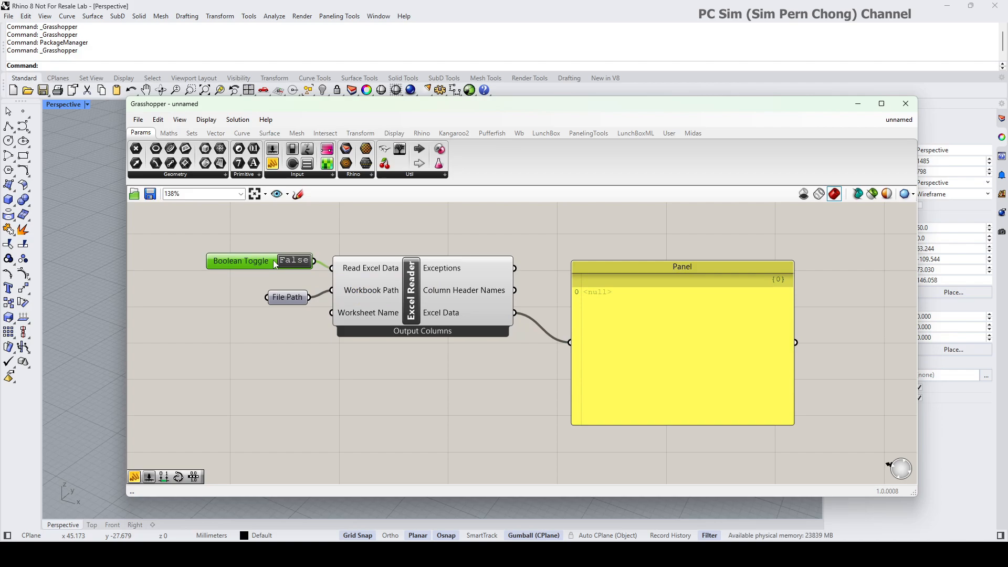
left_click(294, 265)
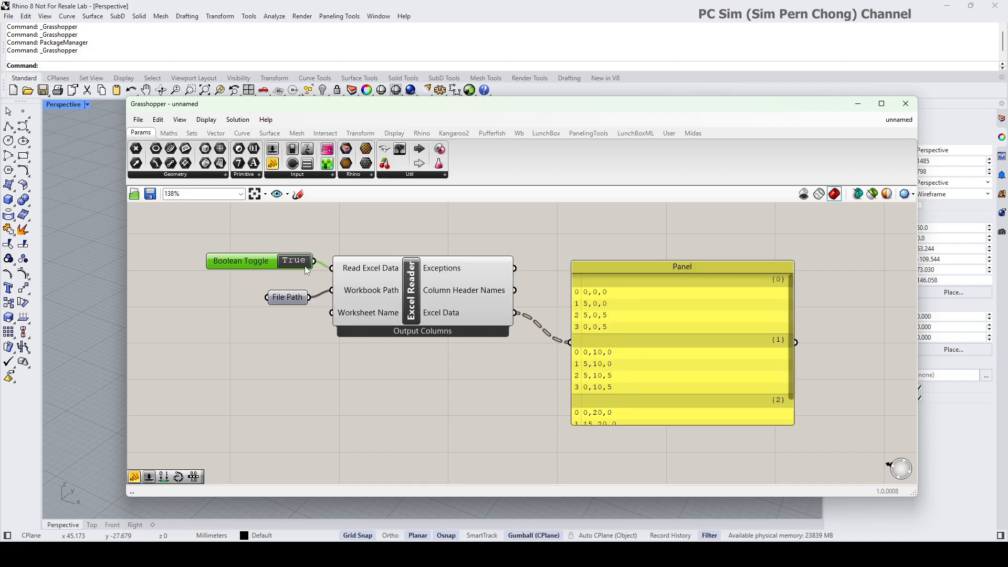
Resize the panel to a taller, narrower shape that fits all three point lists, and move it farther from the Excel Reader.
left_click_drag(606, 269, 594, 263)
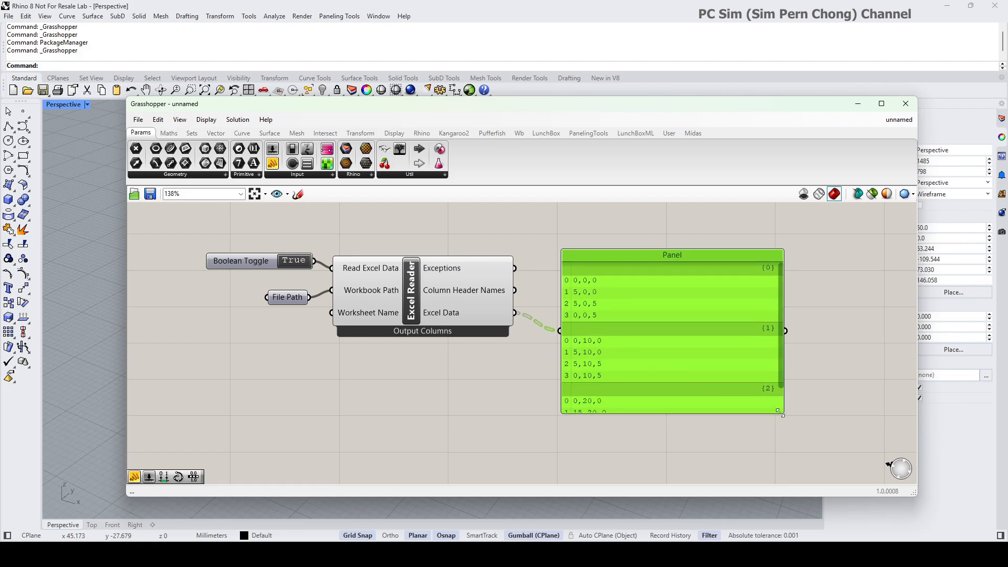
left_click_drag(783, 413, 866, 457)
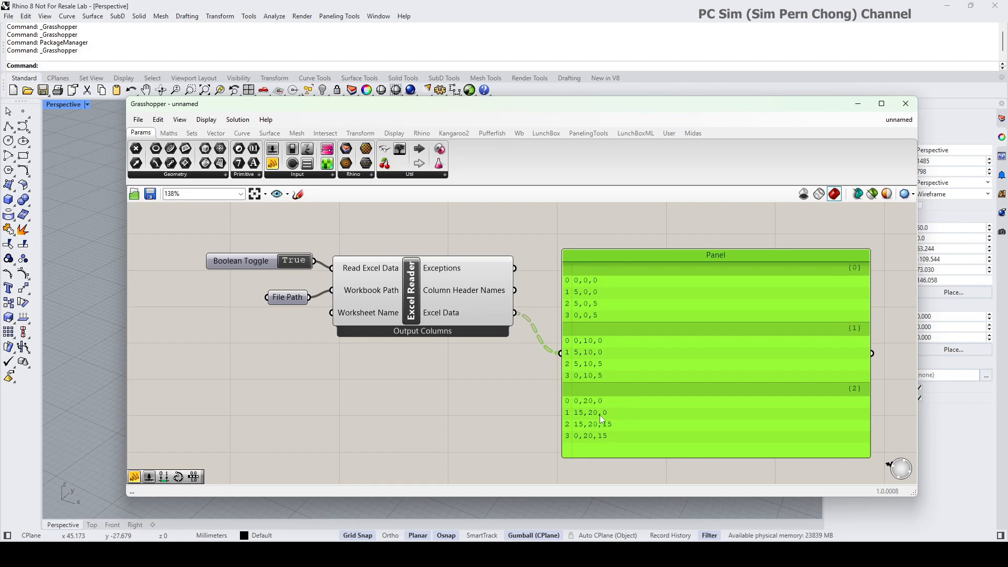
left_click_drag(589, 254, 653, 229)
right_click_drag(506, 355, 394, 353)
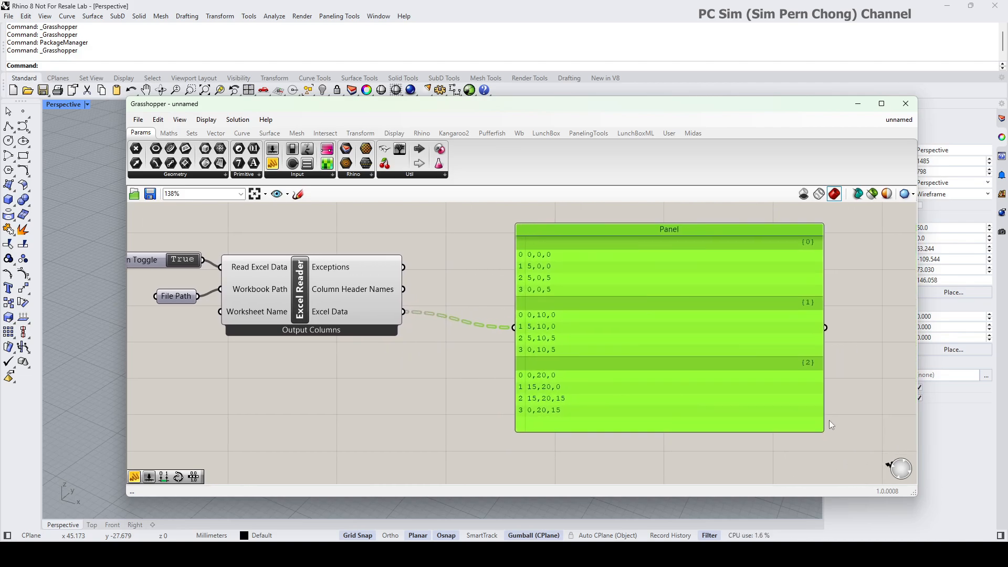
left_click_drag(823, 431, 666, 432)
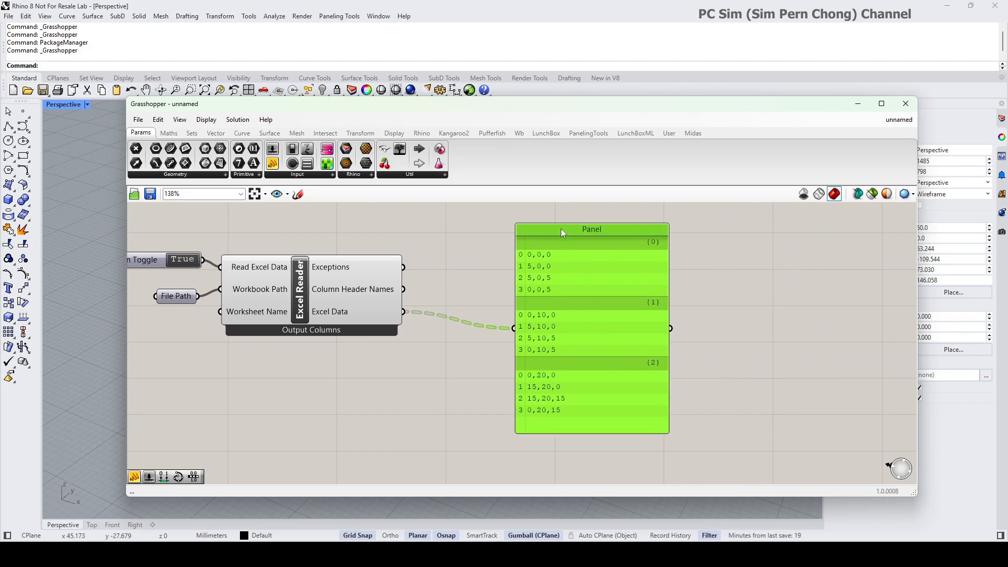
left_click_drag(561, 228, 720, 232)
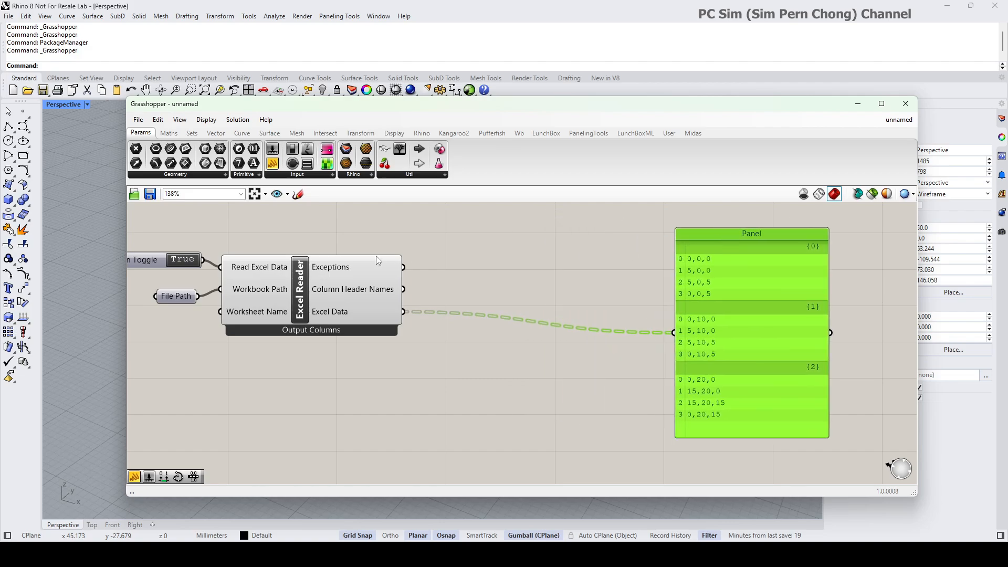
Nudge the Excel Reader component slightly toward the panel.
left_click_drag(352, 264, 355, 265)
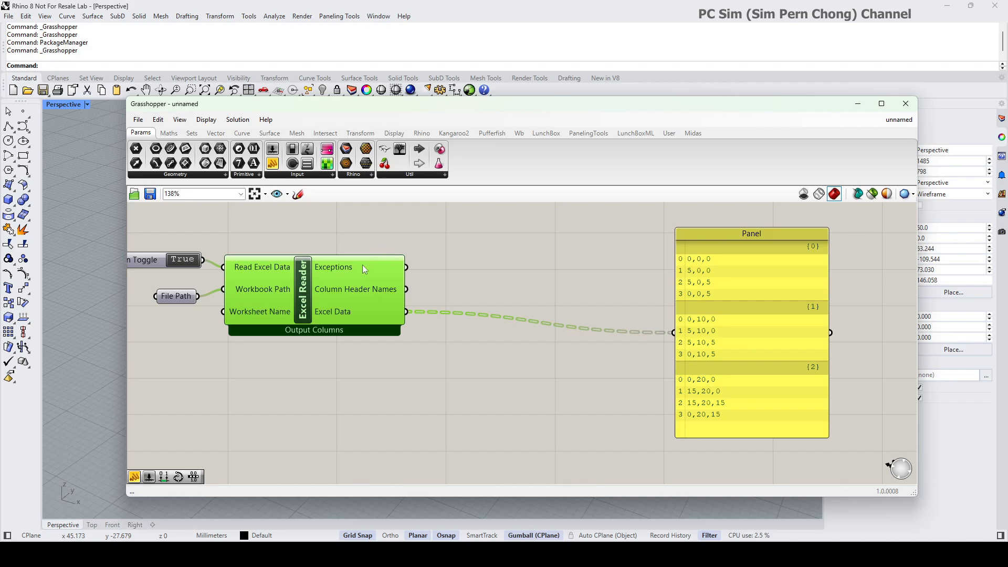
left_click_drag(362, 264, 372, 263)
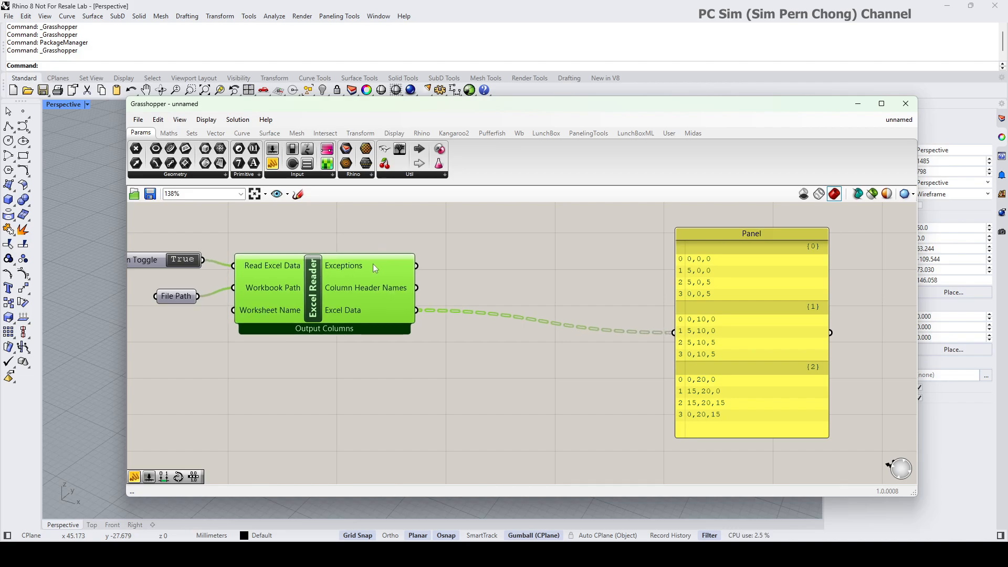
left_click(169, 177)
left_click(164, 198)
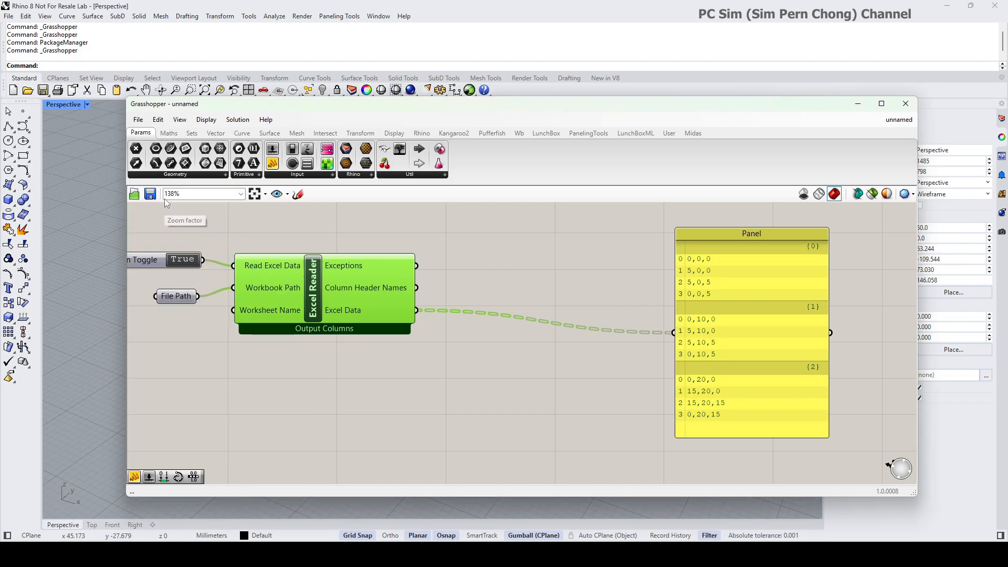
Place a Point parameter, shift the panel upward to clear space, and connect the Excel Reader's Excel Data output to Point.
left_click(544, 383)
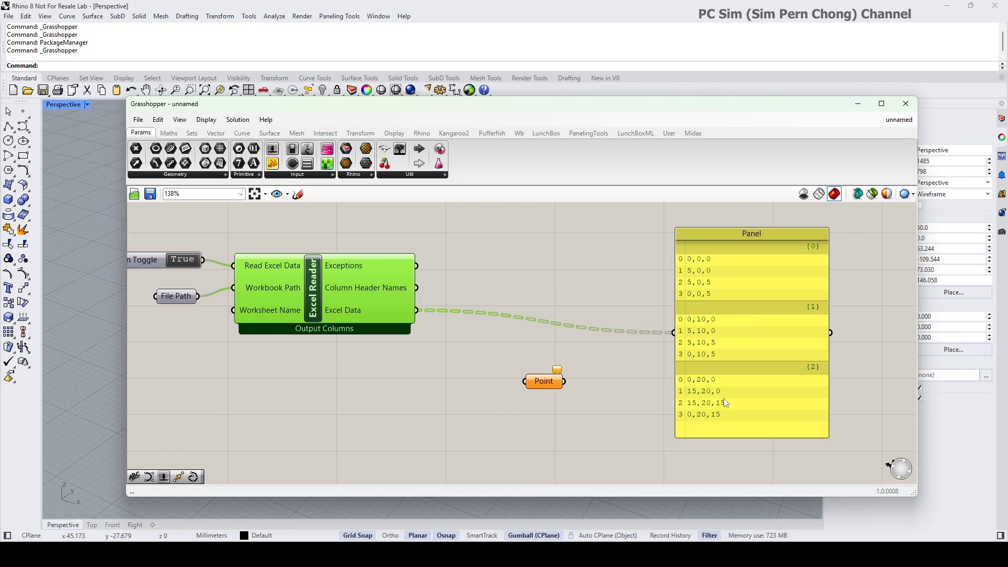
left_click_drag(707, 234, 633, 238)
scroll(678, 305, "down", 2)
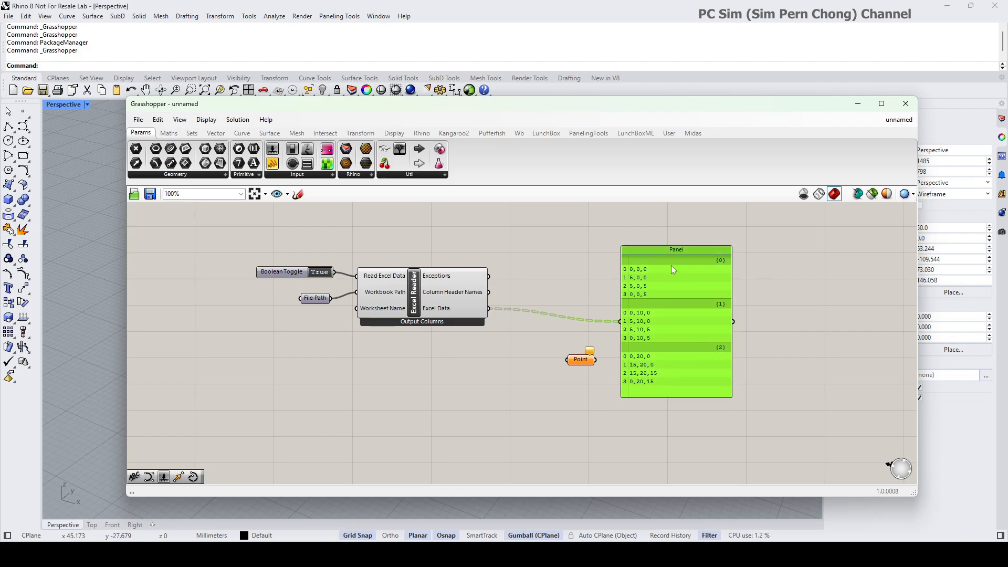
left_click_drag(671, 259, 609, 233)
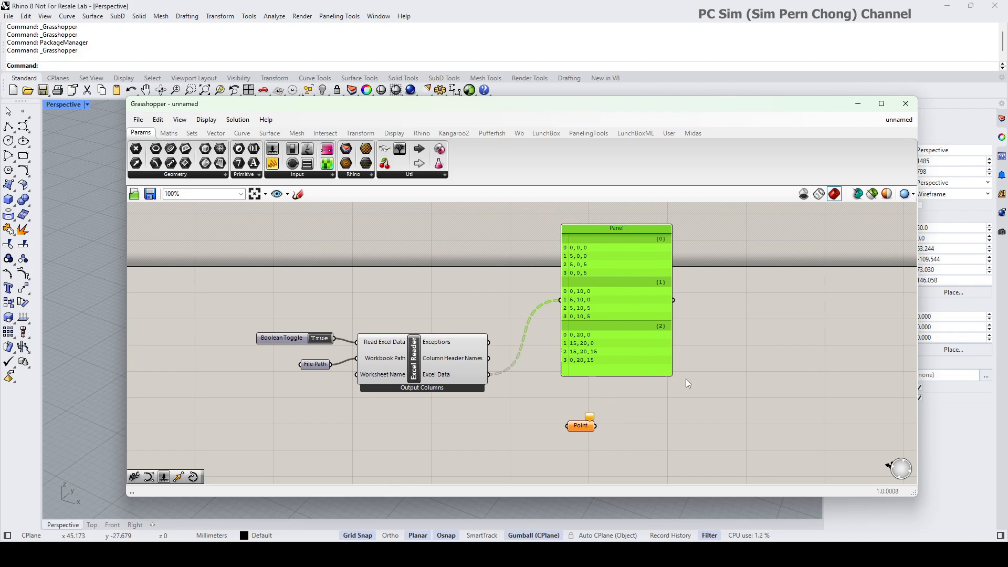
right_click_drag(614, 398, 589, 305)
scroll(510, 310, "up", 3)
left_click_drag(434, 265, 576, 356)
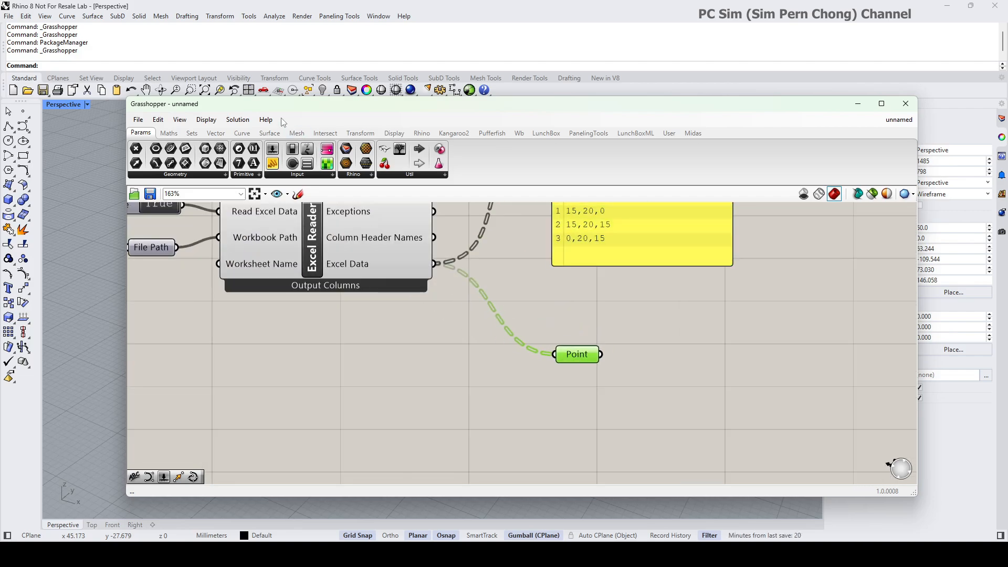
Move the Grasshopper window aside to uncover the Rhino Perspective viewport, and show the imported points with Point deselected.
left_click_drag(259, 108, 544, 122)
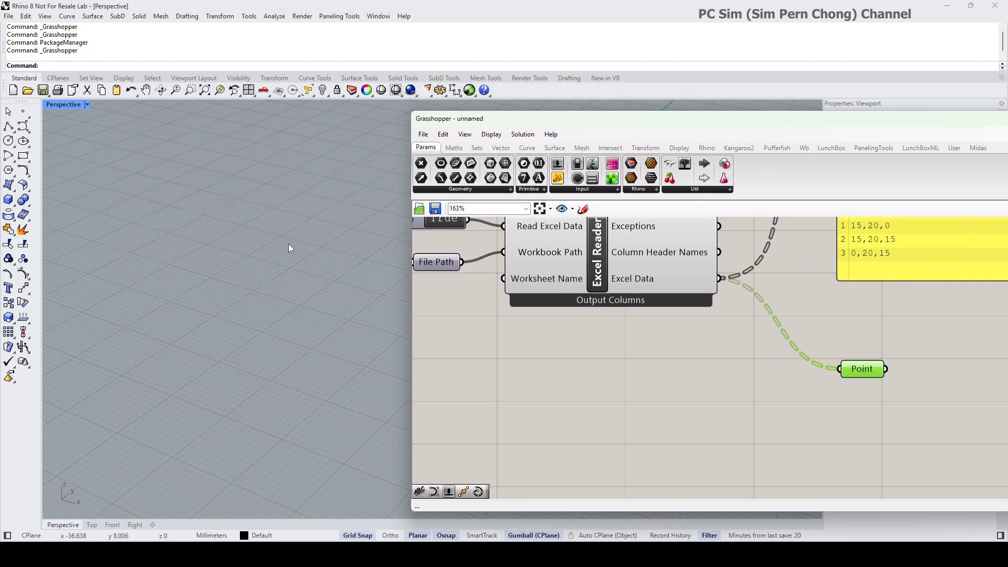
right_click_drag(225, 301, 147, 322)
left_click(704, 416)
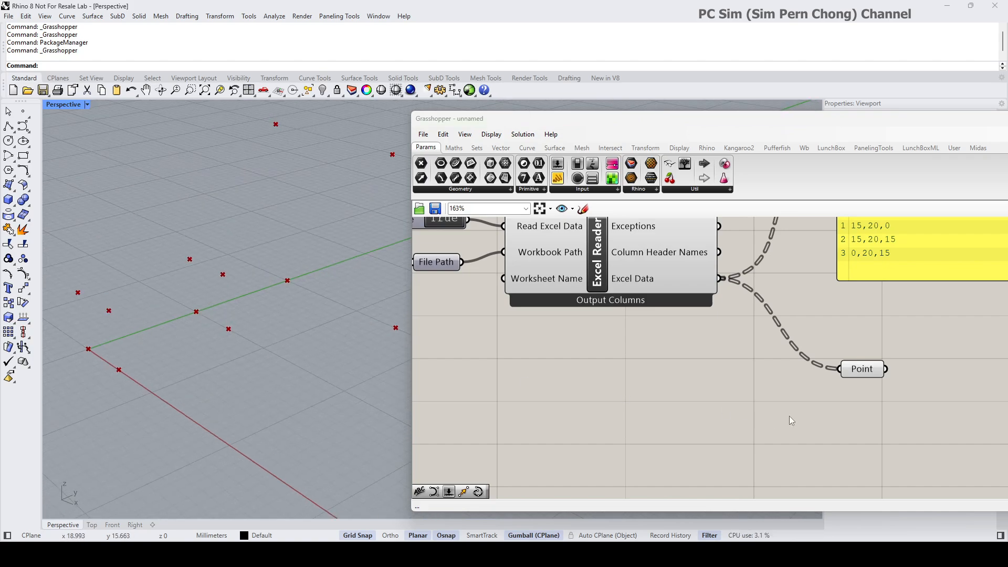
Compare the point lists in the panel with the three columns of the workbook in LibreOffice Calc, then return to Grasshopper.
scroll(789, 416, "down", 3)
right_click_drag(703, 415, 710, 453)
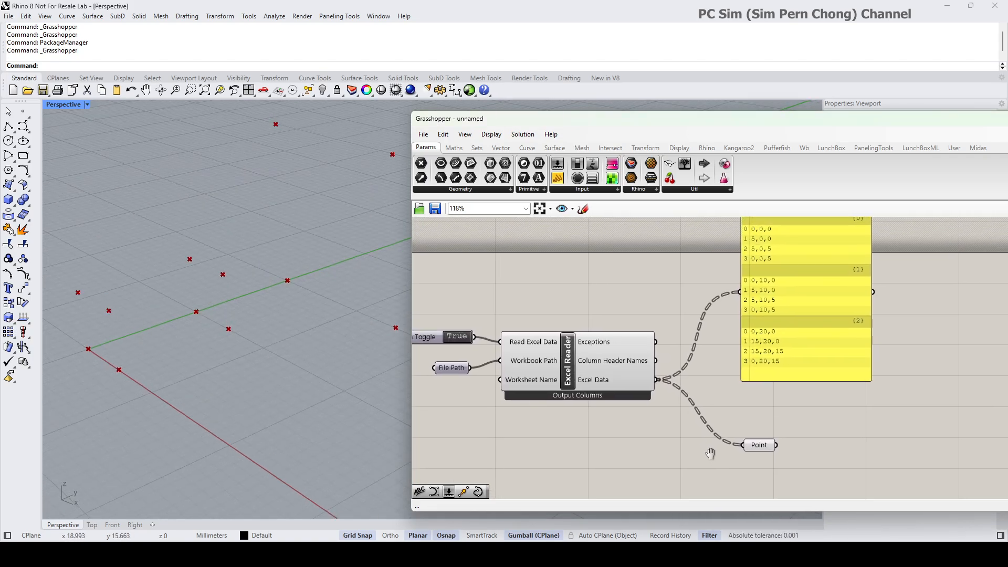
right_click_drag(760, 367, 708, 407)
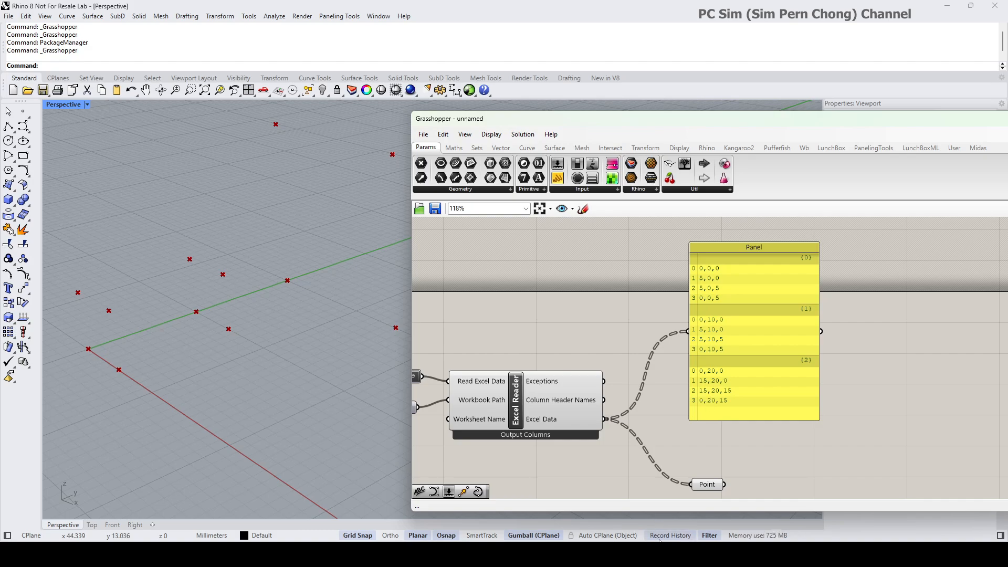
mouse_move(666, 554)
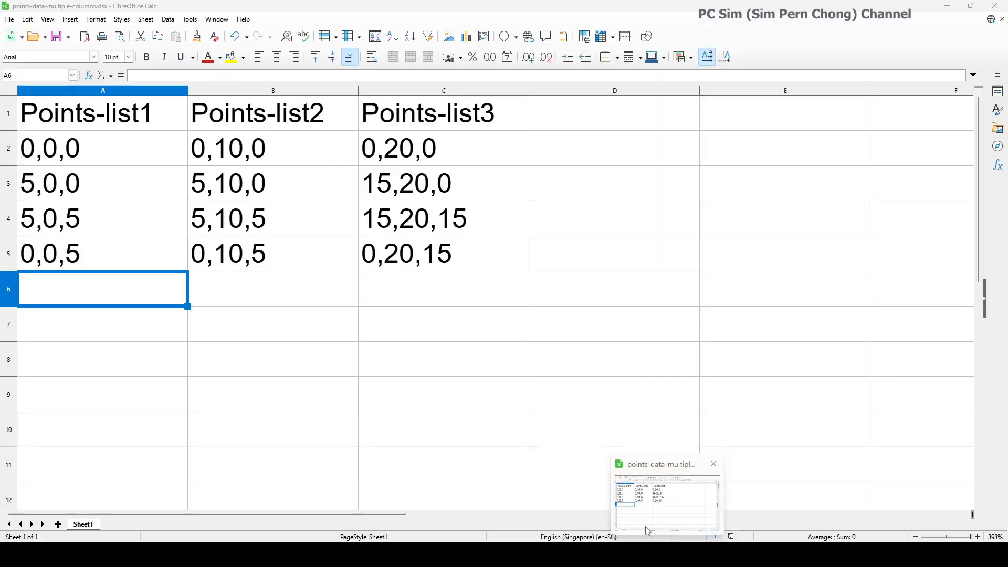
left_click(648, 531)
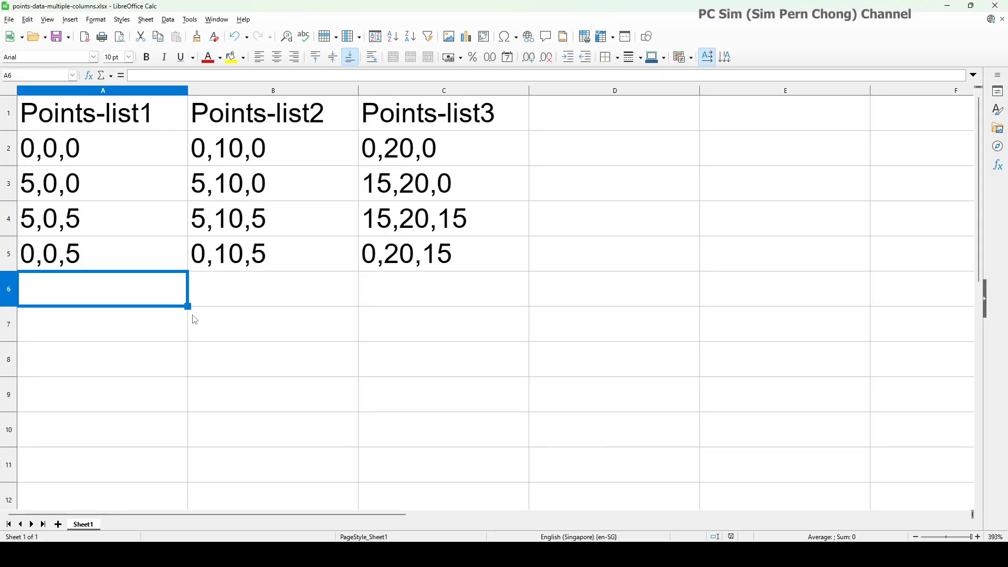
mouse_move(644, 554)
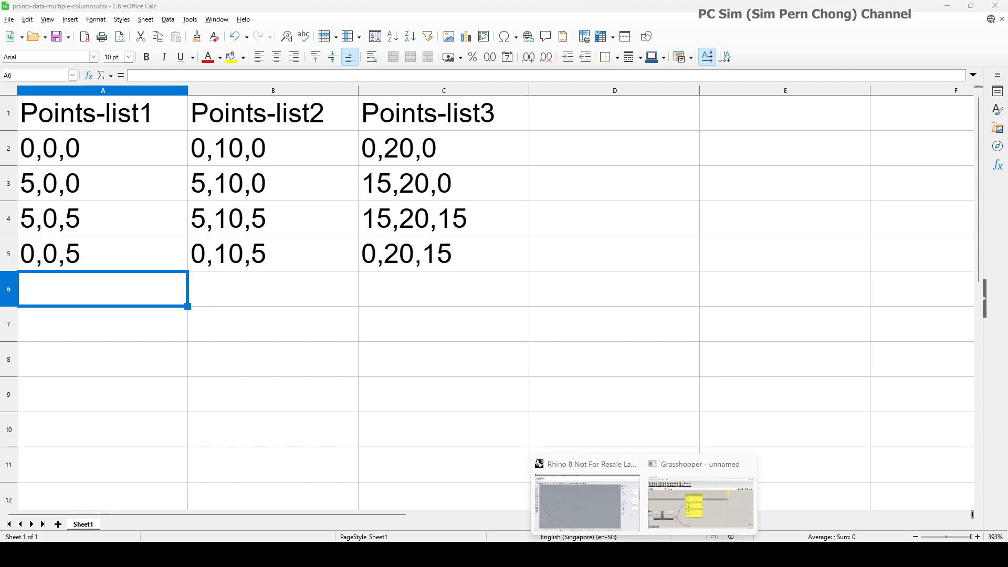
left_click(675, 530)
right_click_drag(519, 357, 623, 335)
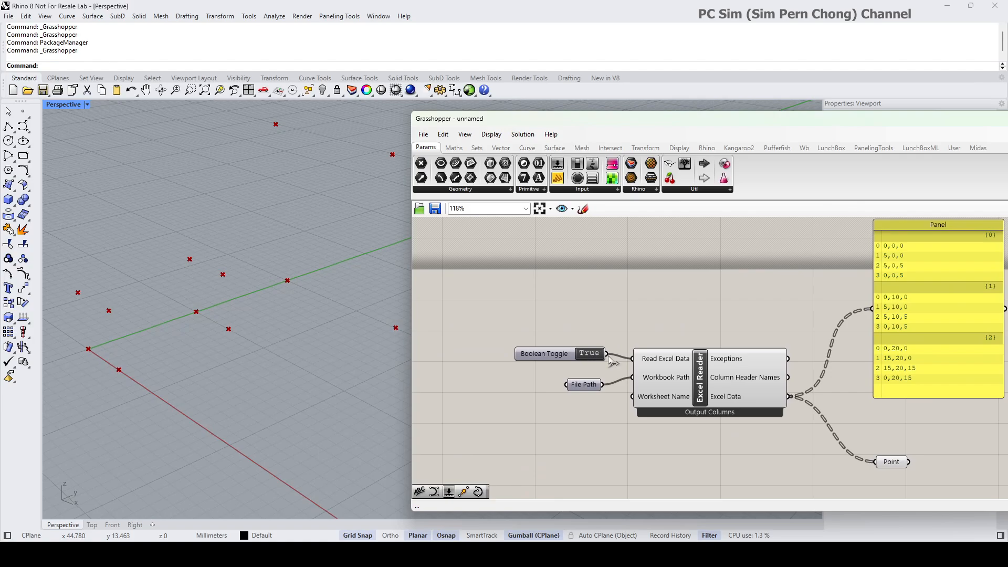
scroll(665, 379, "down", 1)
right_click_drag(711, 402, 541, 422)
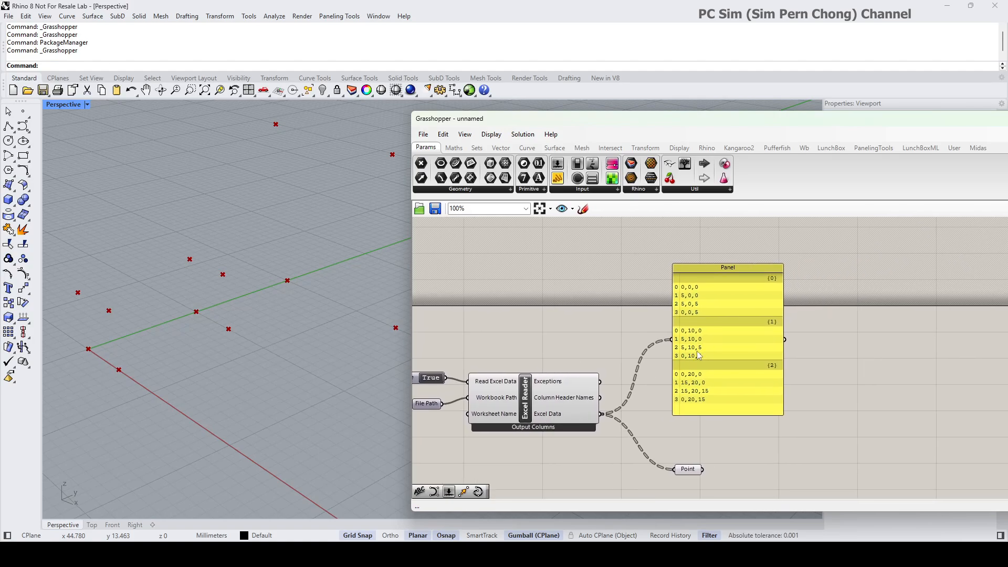
scroll(698, 355, "up", 3)
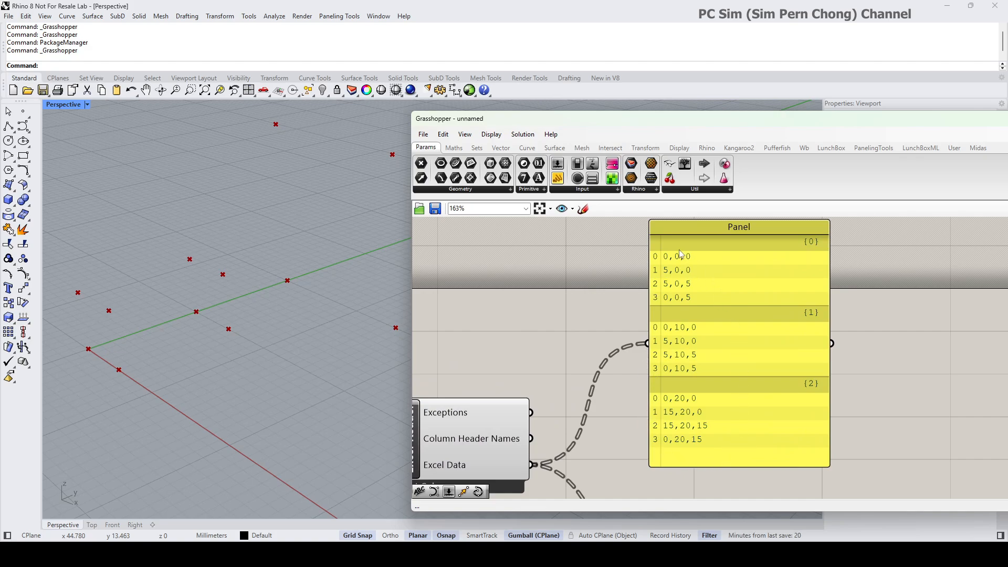
scroll(639, 304, "down", 3)
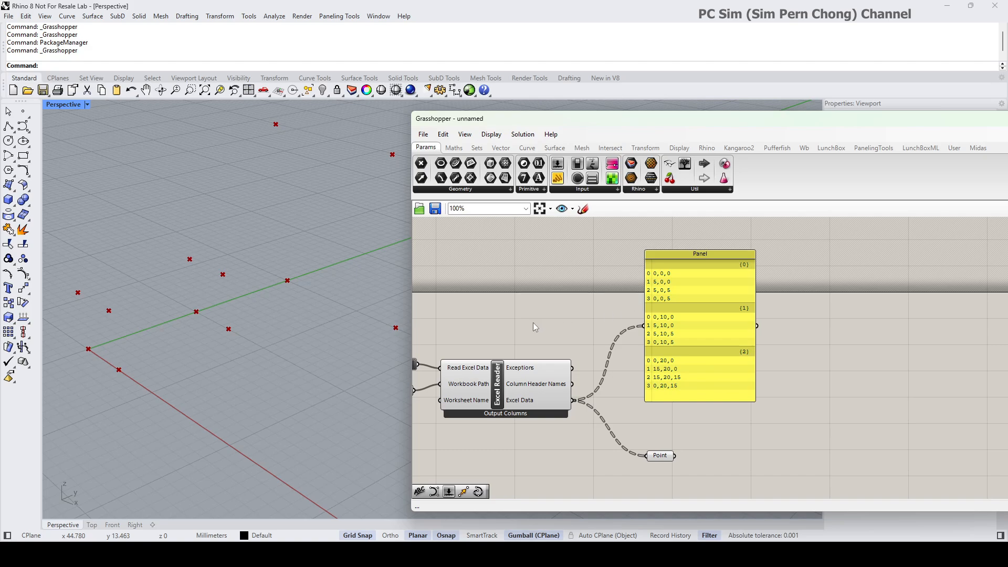
right_click_drag(534, 324, 632, 295)
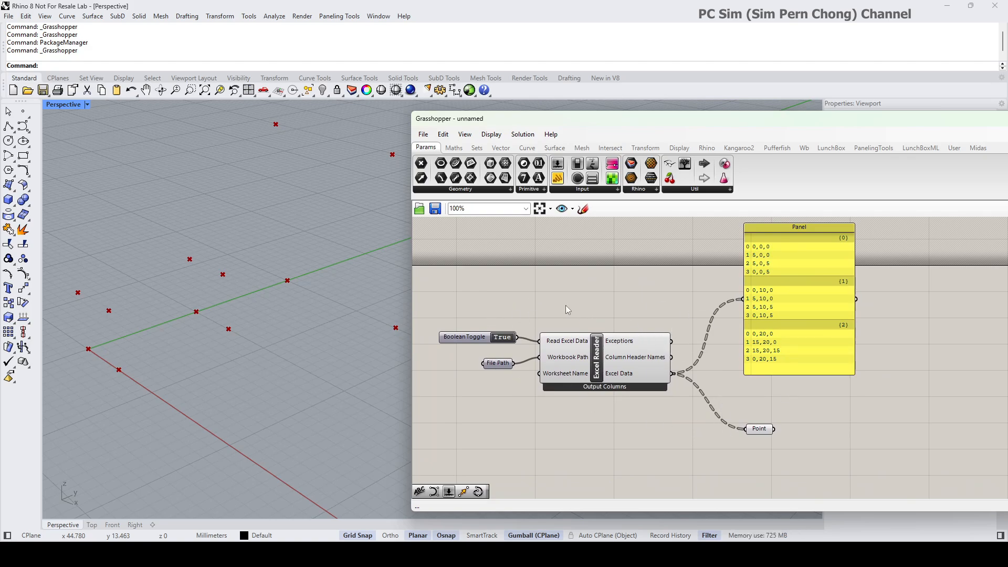
right_click_drag(565, 305, 509, 290)
scroll(555, 298, "up", 3)
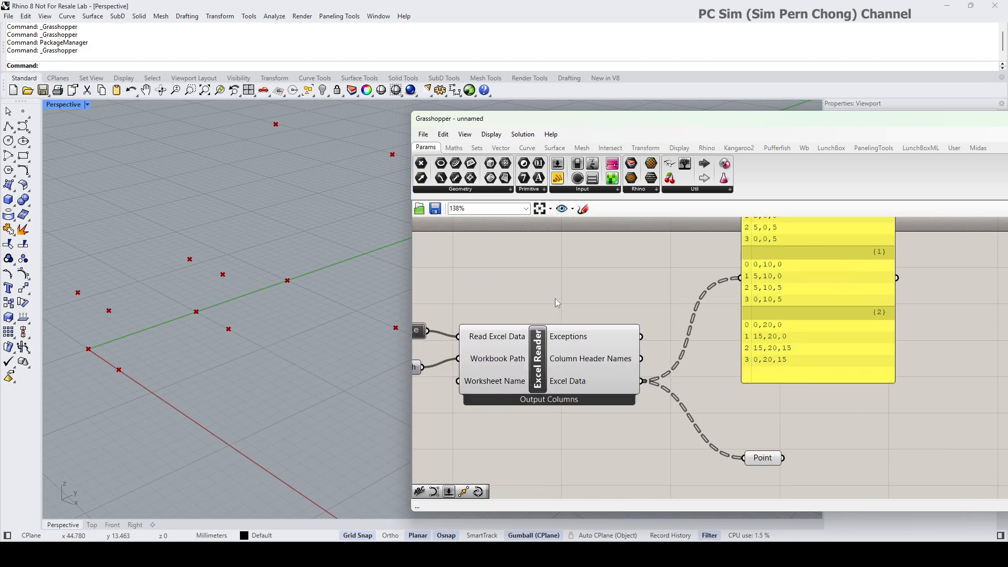
scroll(555, 303, "down", 3)
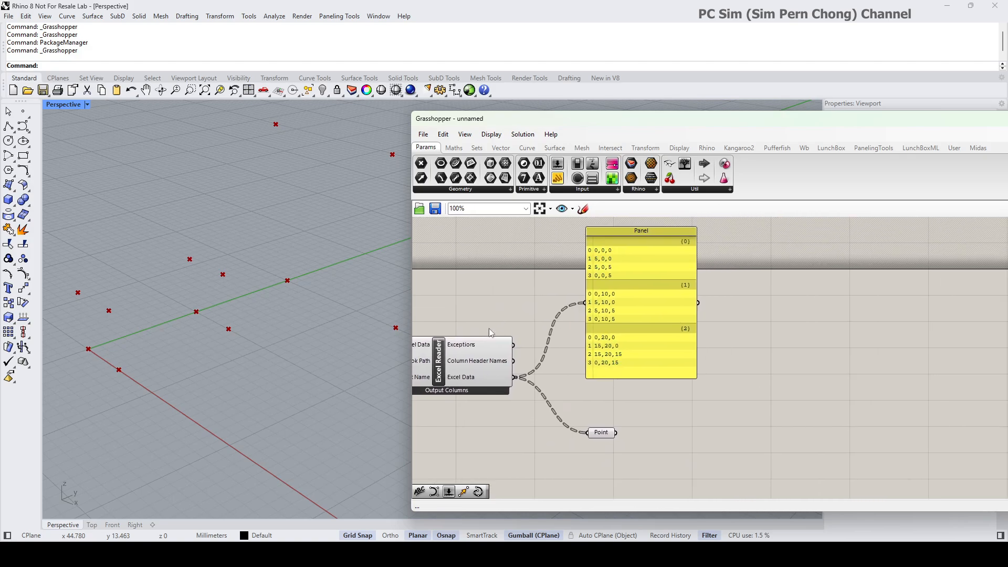
Nudge the panel and the Point parameter away from the Excel Reader, and inspect Point's highlighted points in the Perspective viewport.
left_click_drag(635, 247, 670, 251)
right_click_drag(609, 422, 576, 361)
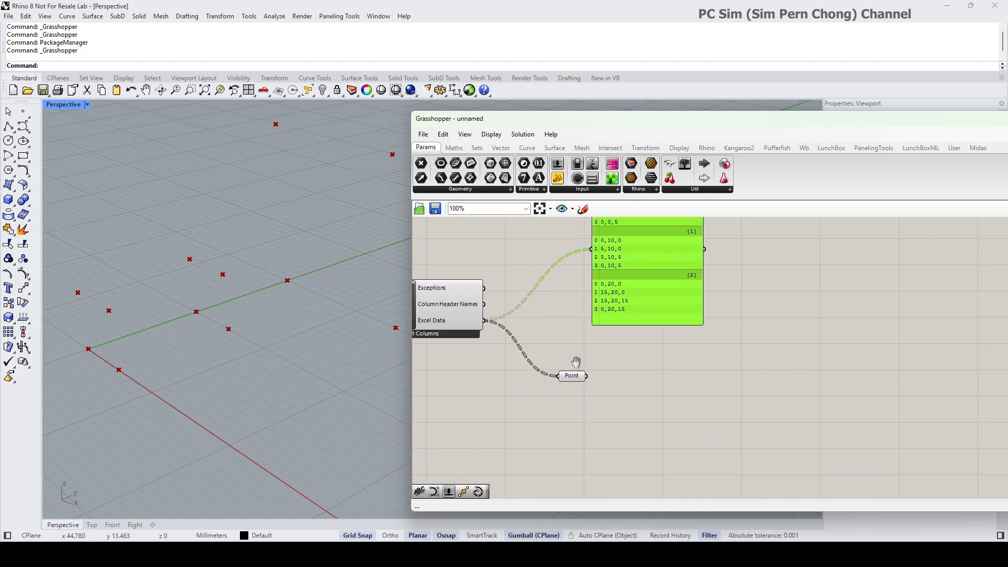
left_click_drag(569, 377, 578, 388)
scroll(581, 384, "up", 3)
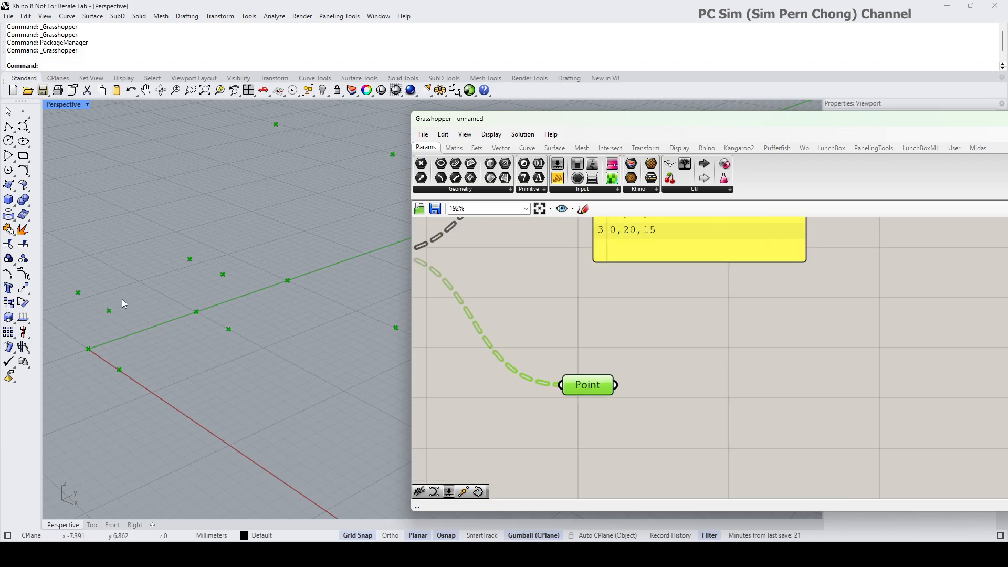
right_click_drag(122, 298, 82, 323)
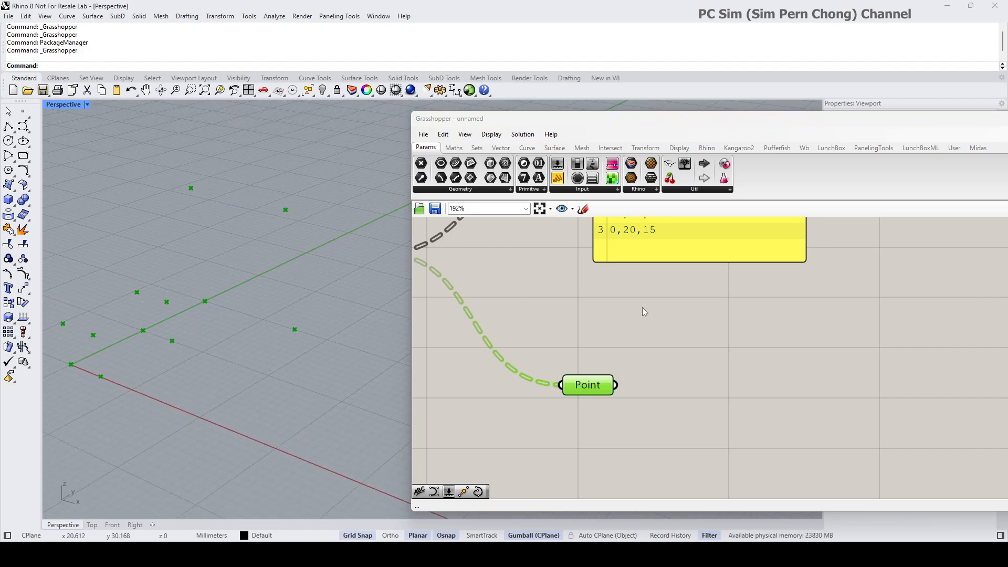
left_click(700, 337)
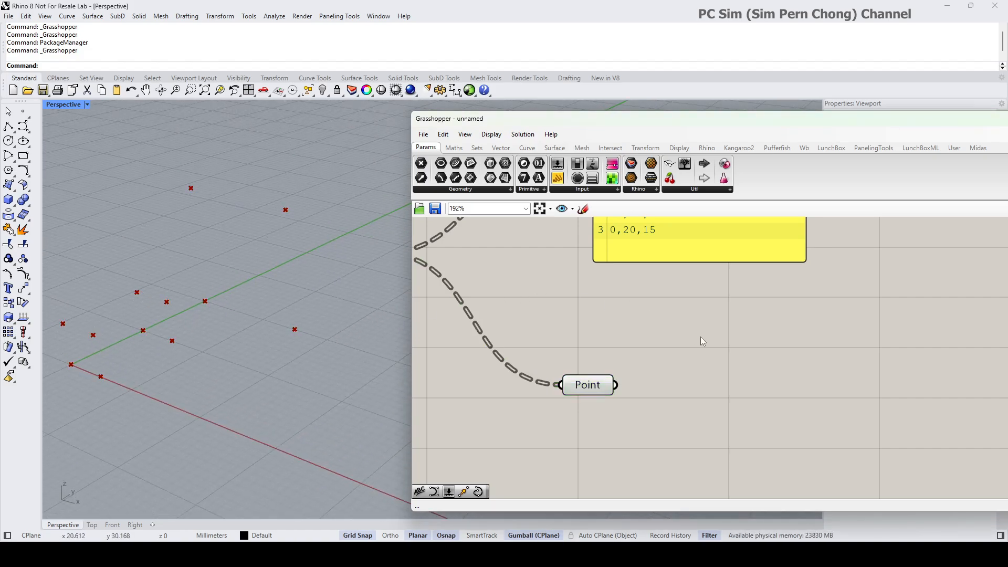
Add a Nurbs Curve component, connect Point to its Vertices input, and move it farther from Point.
left_click(527, 148)
left_click(618, 190)
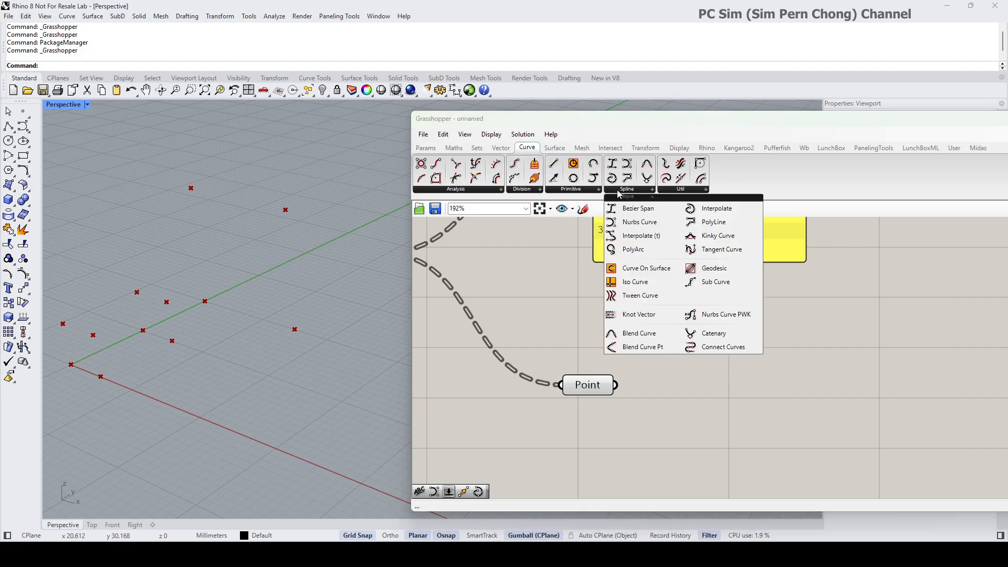
left_click(633, 224)
left_click(732, 382)
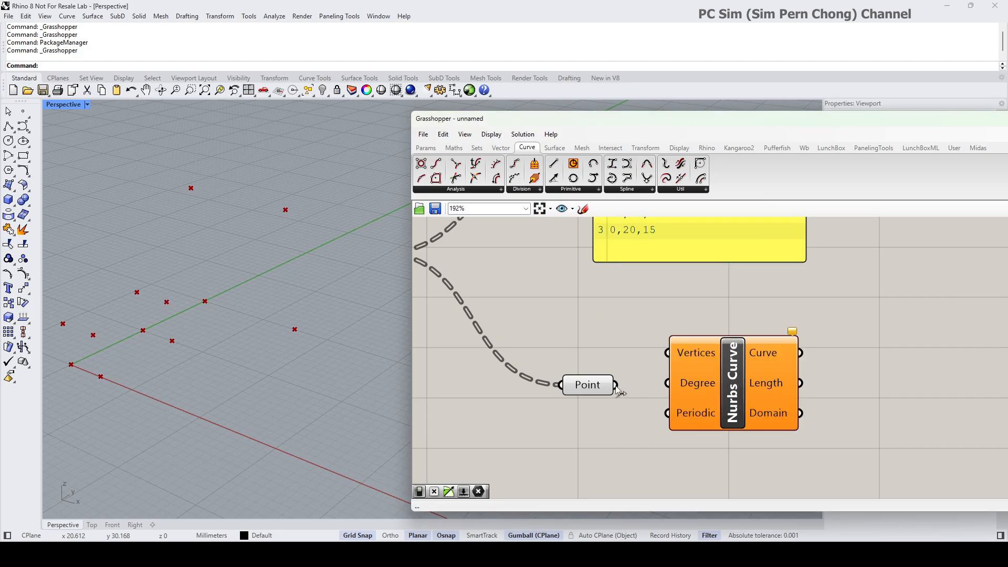
left_click_drag(617, 384, 662, 356)
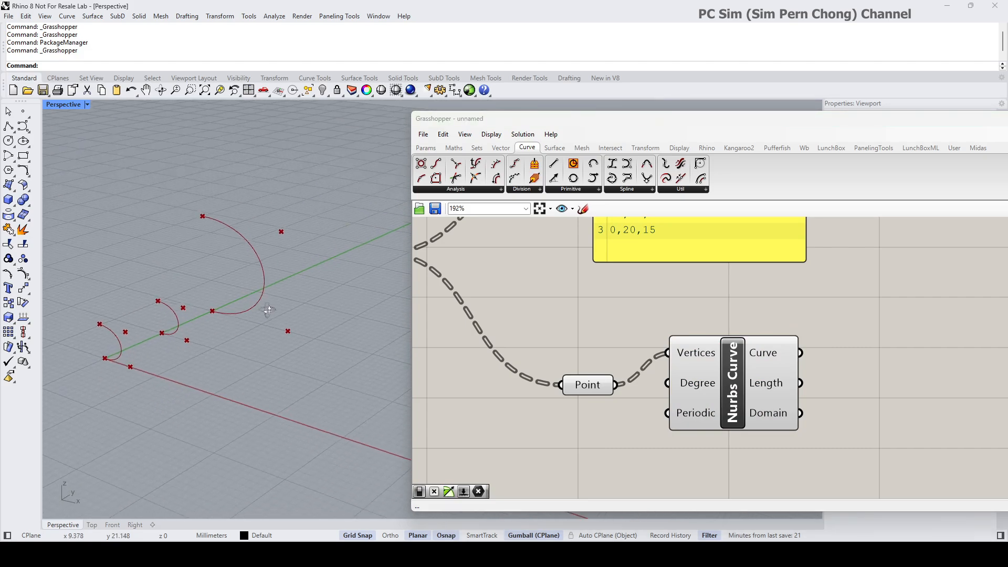
left_click_drag(729, 407, 773, 438)
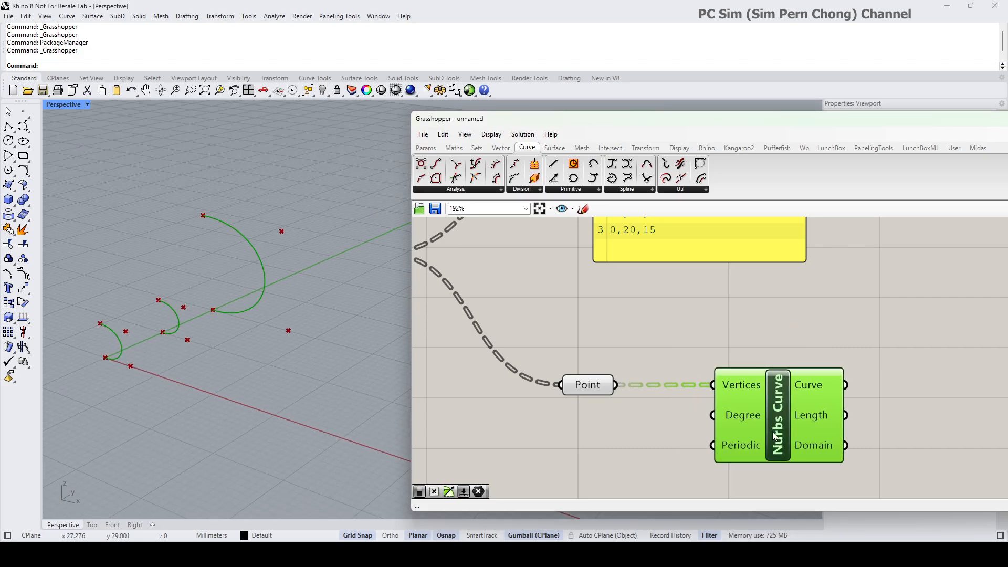
right_click_drag(758, 448, 741, 350)
left_click_drag(715, 350, 752, 357)
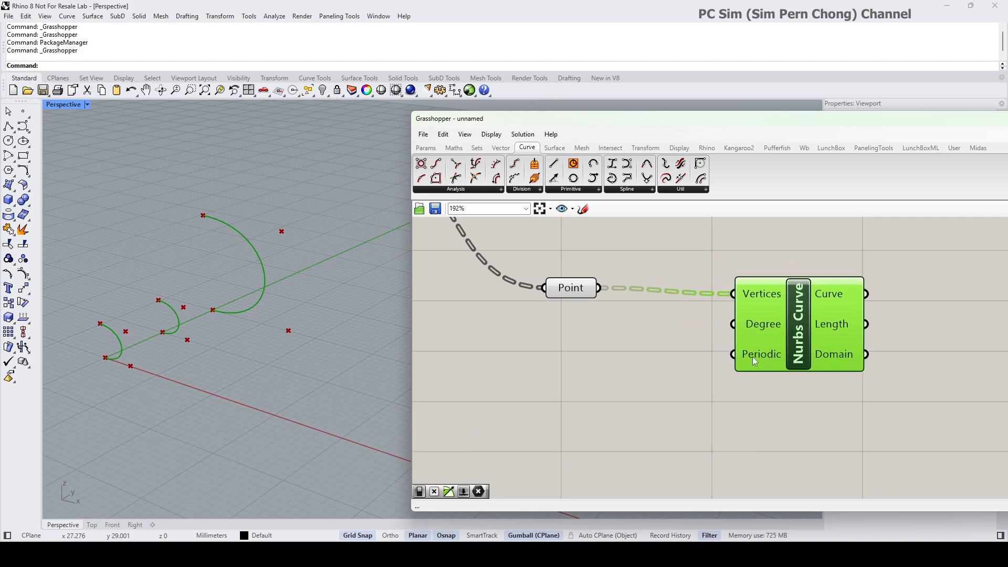
Add a Boolean Toggle set to True and connect it to the Periodic input of Nurbs Curve.
double_click(597, 355)
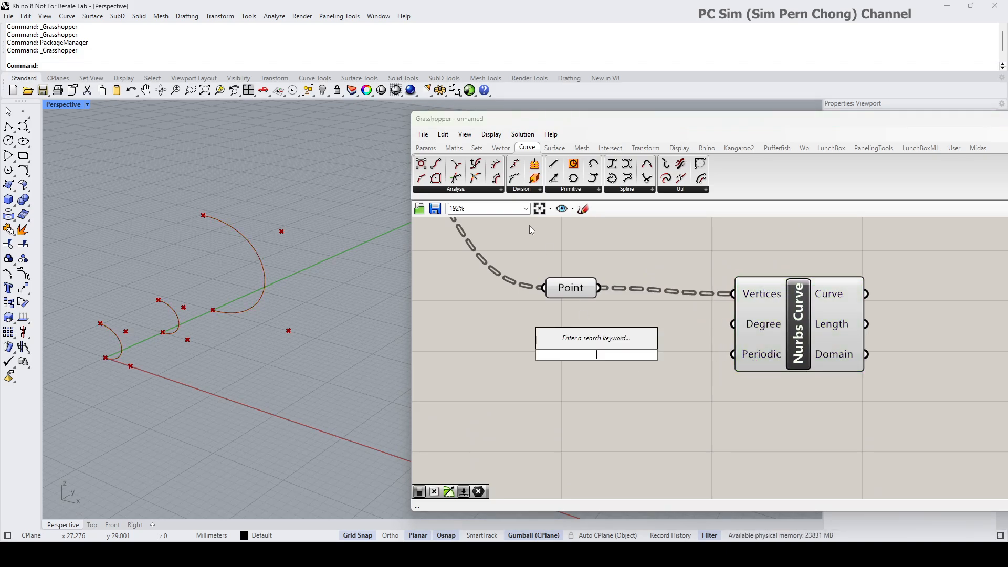
left_click(425, 147)
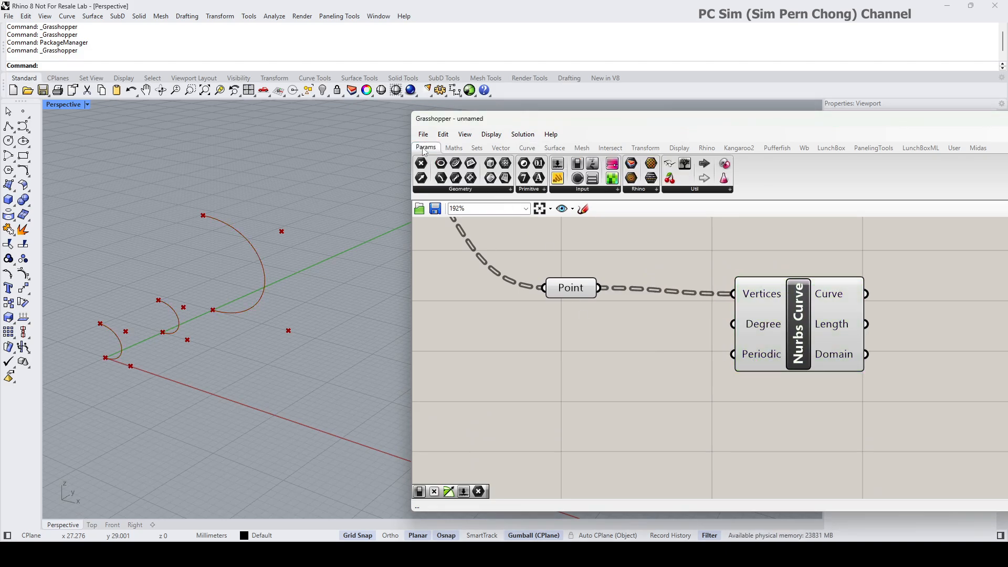
left_click(574, 194)
left_click_drag(586, 227, 588, 386)
left_click(644, 392)
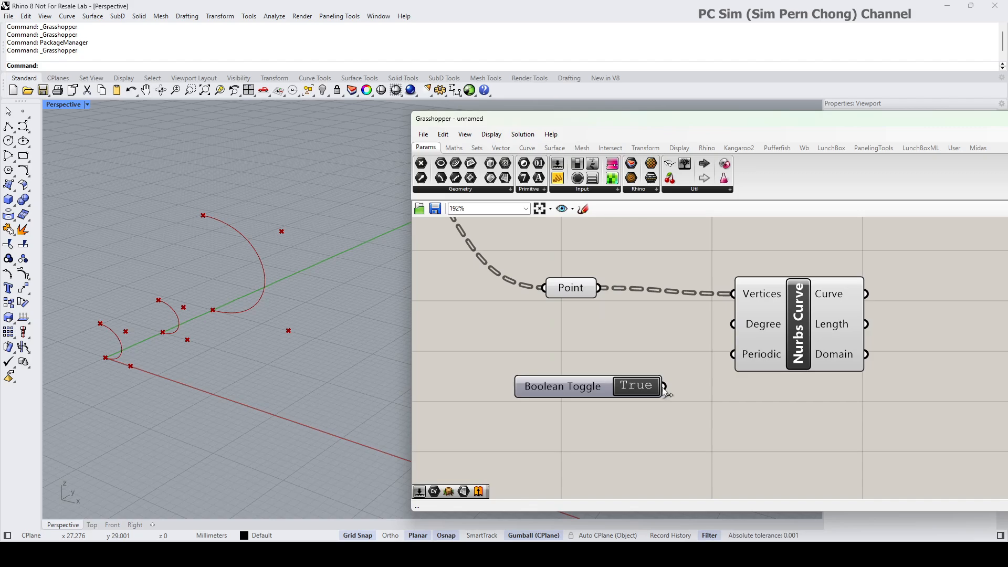
left_click_drag(665, 388, 793, 337)
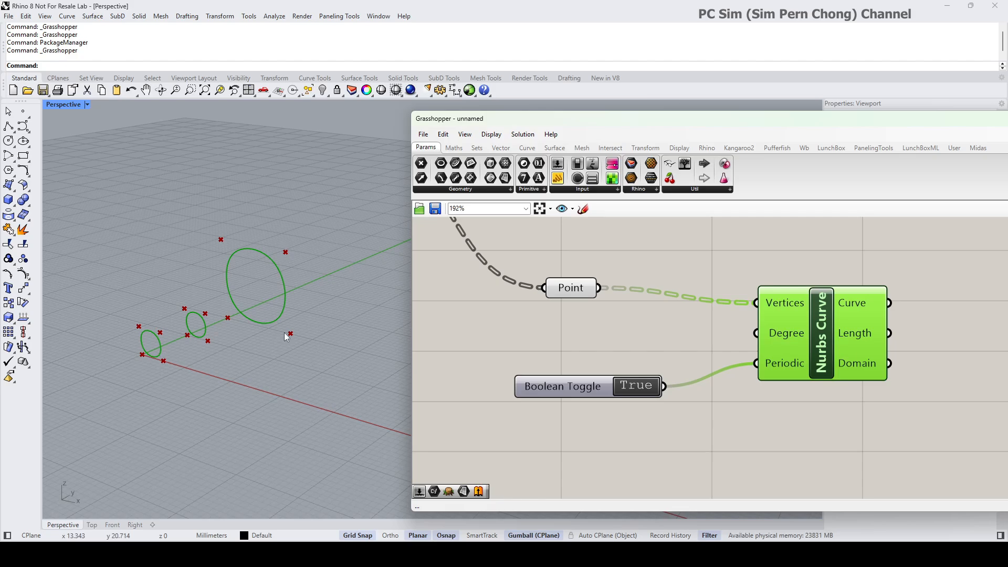
Create a Number Slider from 1<3 and connect it to the Degree input of Nurbs Curve.
double_click(572, 328)
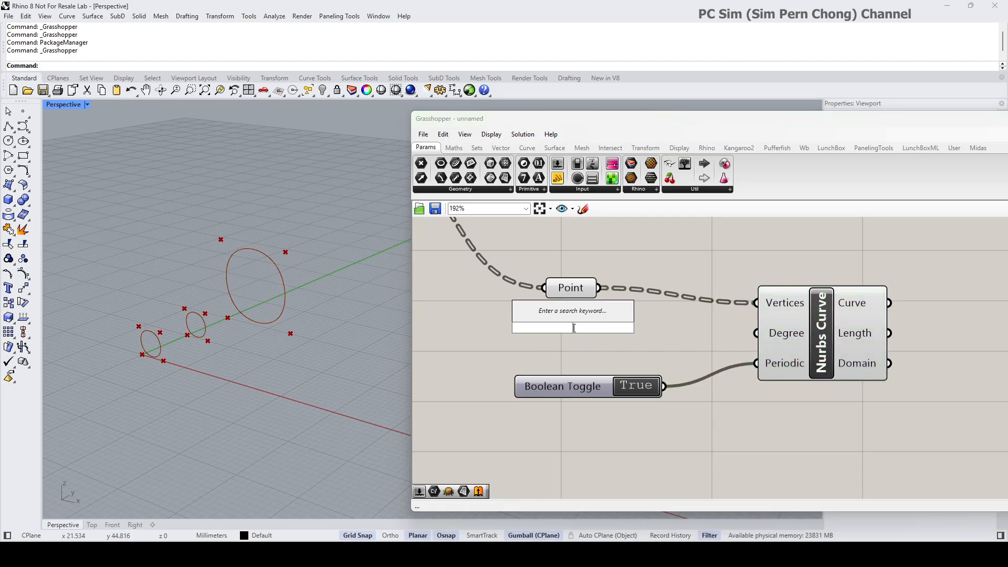
type("1<3")
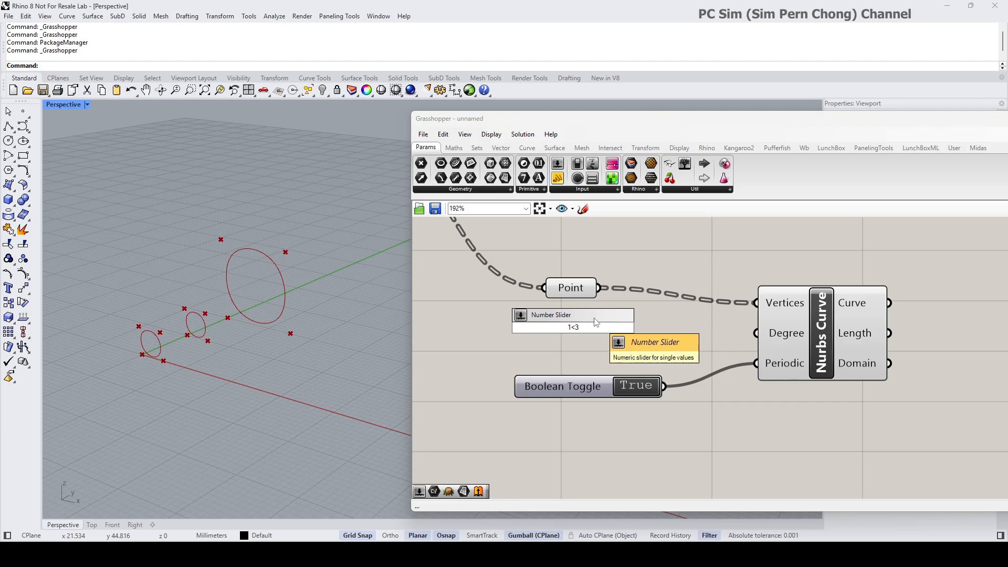
key("Return")
left_click_drag(690, 332, 755, 333)
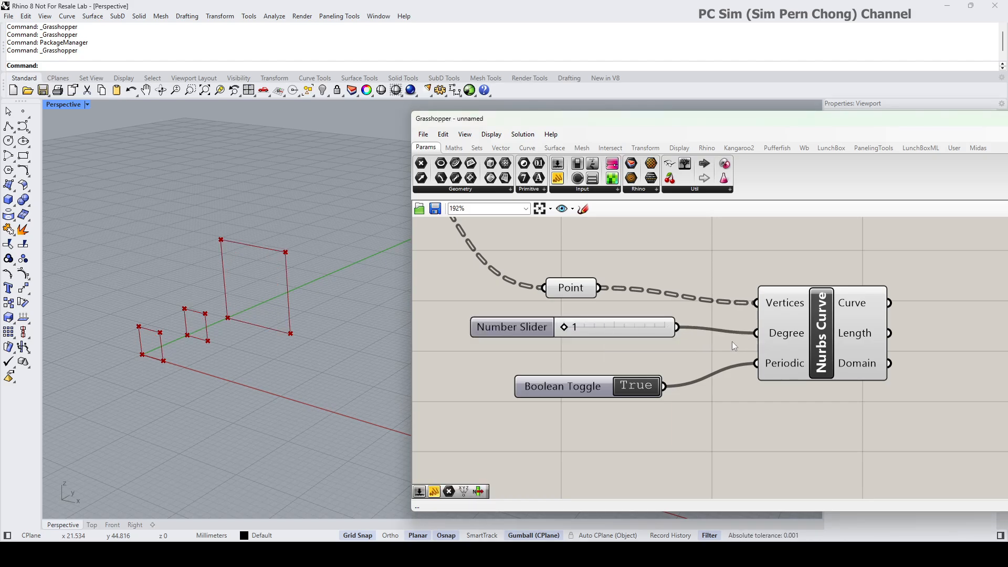
Set the Degree slider to 2 and move the Nurbs Curve component slightly closer to its inputs.
left_click_drag(564, 327, 608, 334)
right_click_drag(754, 386, 678, 391)
left_click_drag(743, 353, 729, 353)
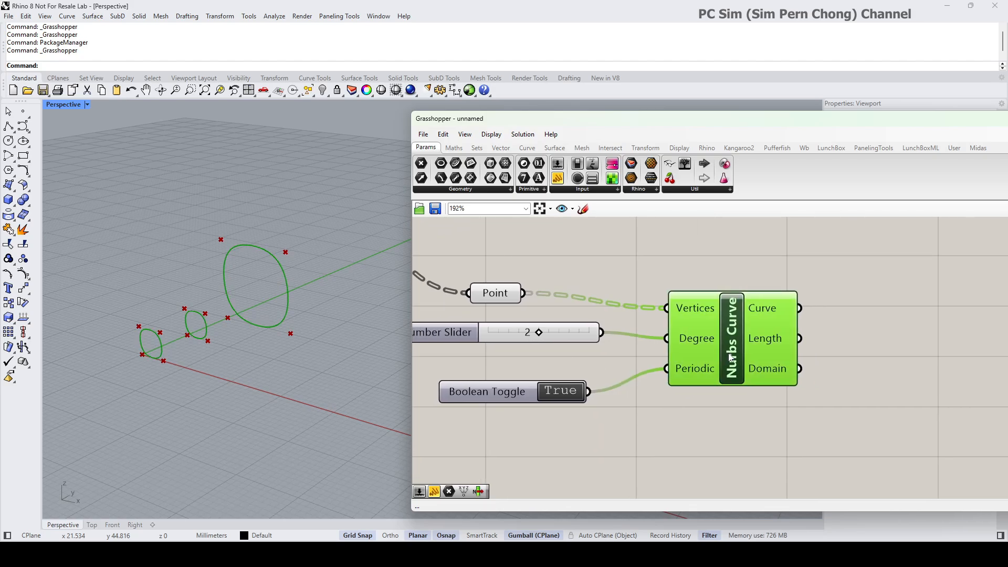
Add a Loft component, connect the Curve output of Nurbs Curve to its Curves input, and move it farther from Nurbs Curve.
right_click_drag(733, 351, 669, 371)
left_click(796, 358)
scroll(796, 358, "down", 1)
right_click_drag(796, 357, 740, 380)
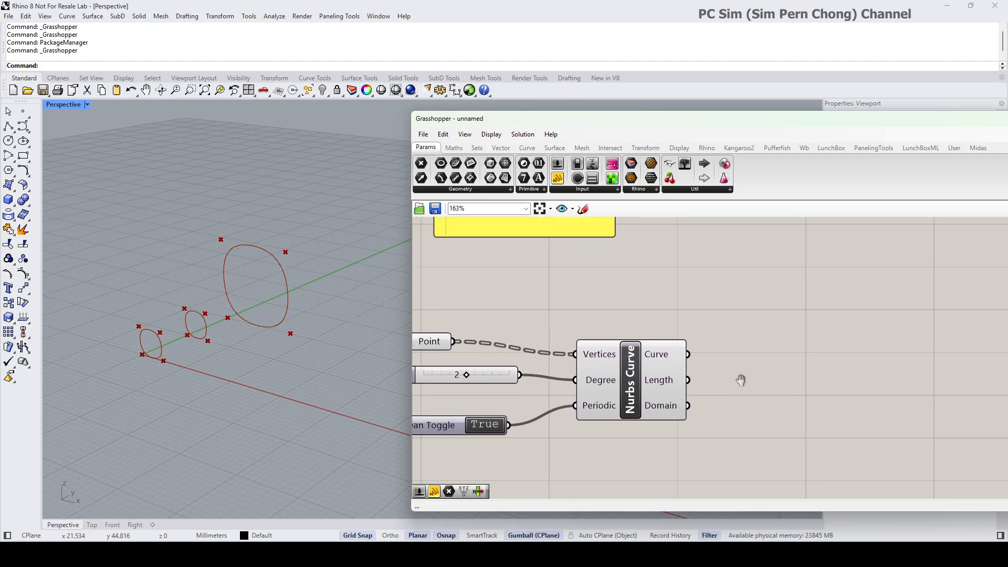
scroll(741, 380, "down", 2)
left_click_drag(686, 392, 677, 389)
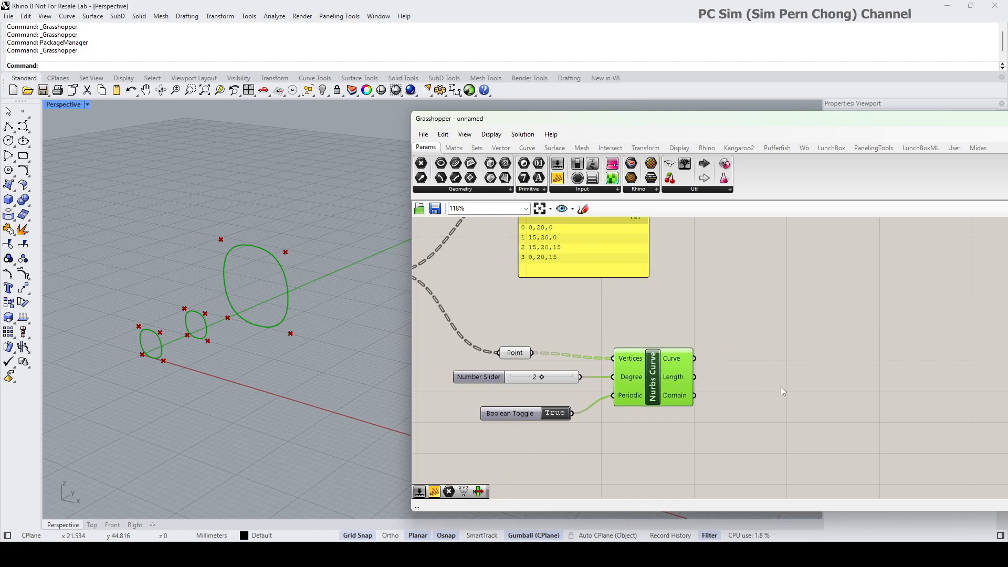
double_click(774, 327)
type("loft")
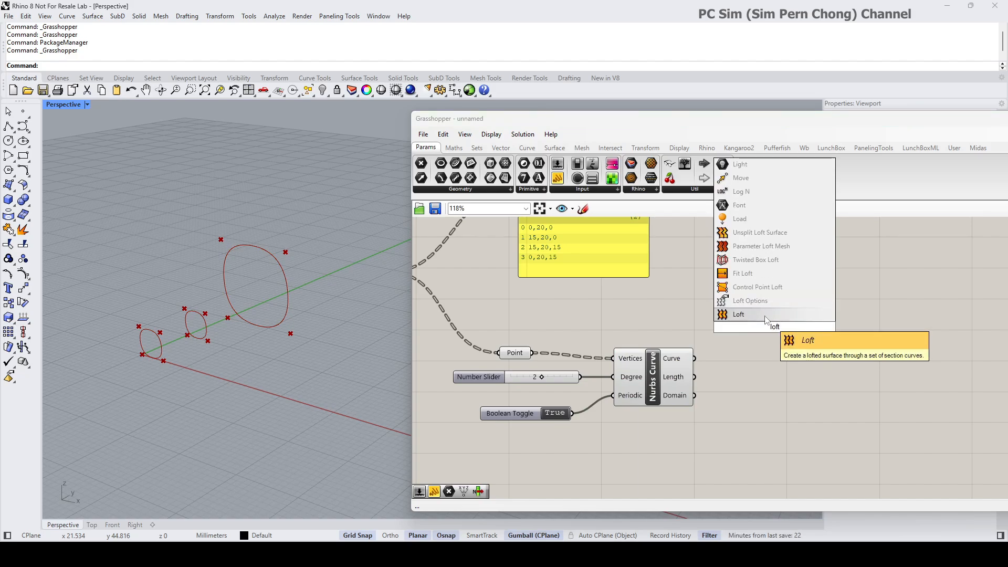
key("Return")
left_click_drag(698, 356, 704, 359)
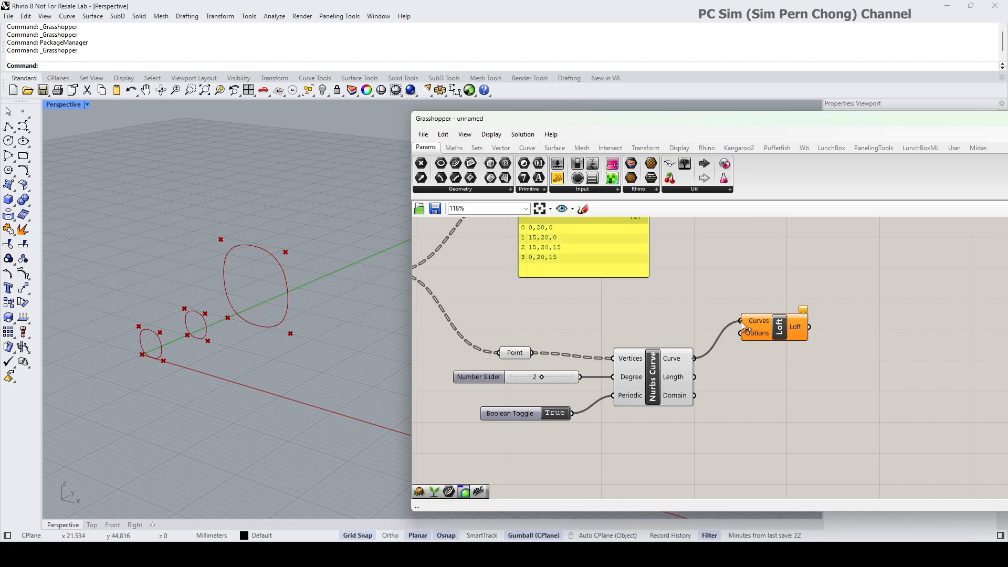
left_click_drag(742, 329, 830, 359)
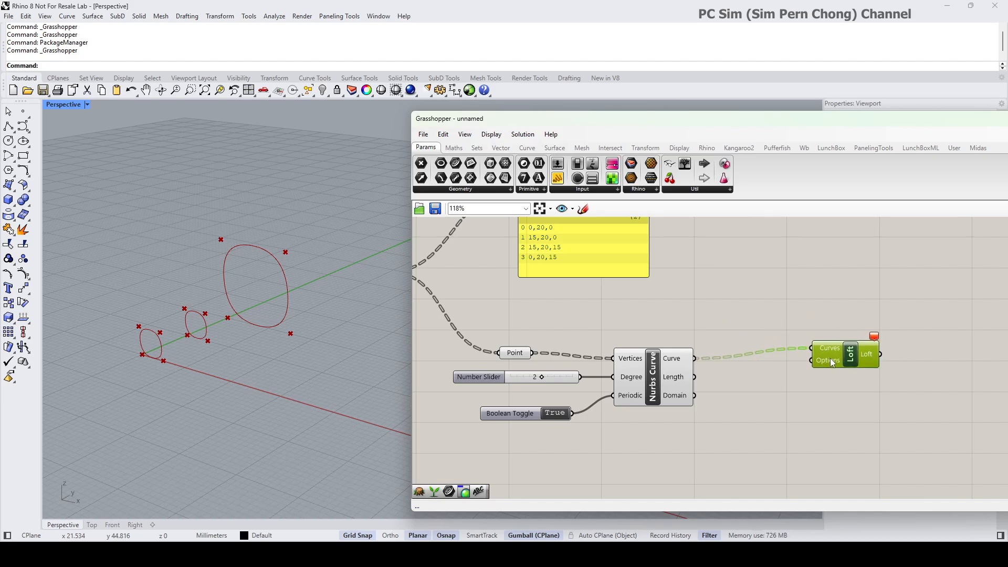
Insert a Flatten Tree component between the Curve output of Nurbs Curve and the Curves input of Loft, and space out both components.
double_click(732, 304)
type("flatt")
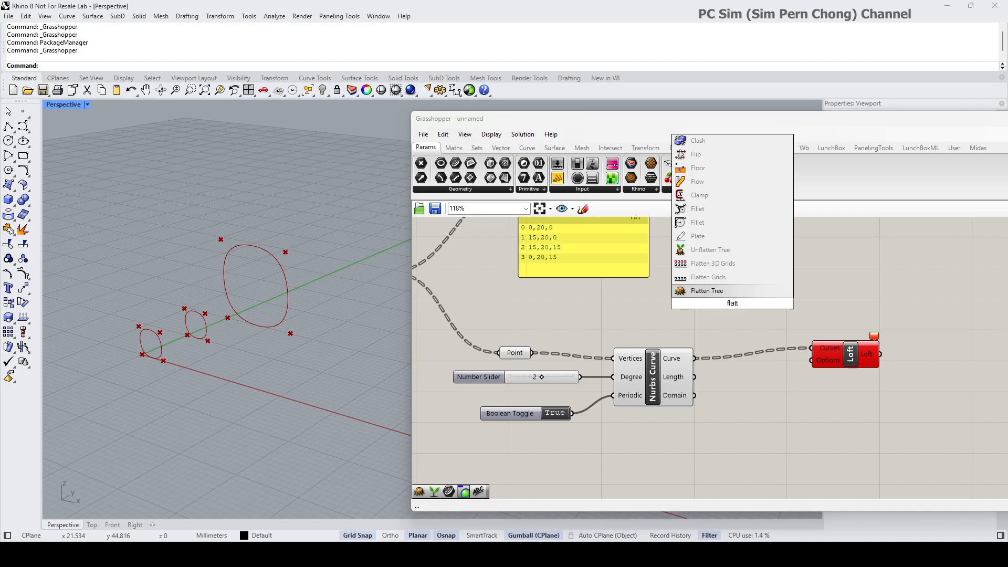
key("Return")
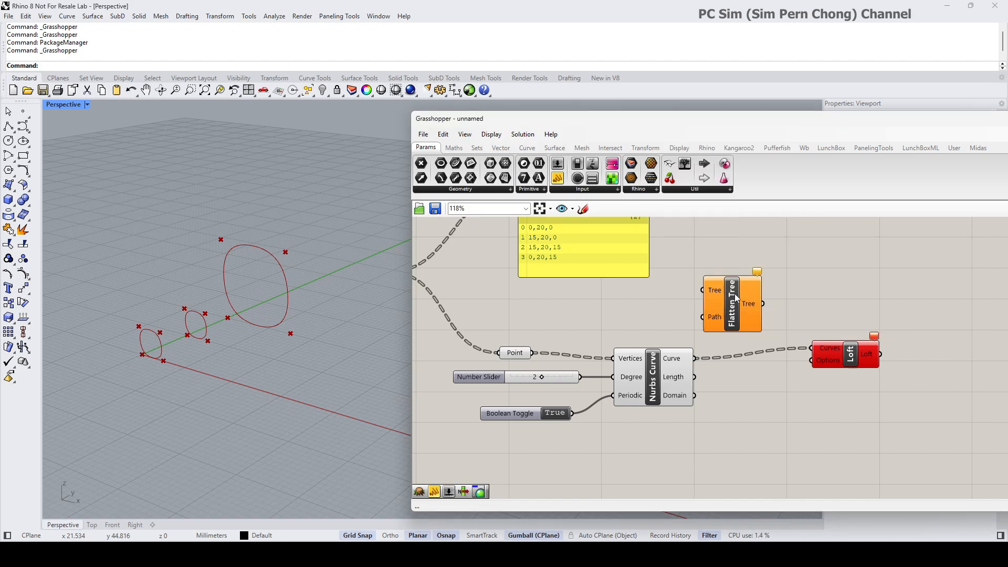
left_click_drag(695, 358, 702, 291)
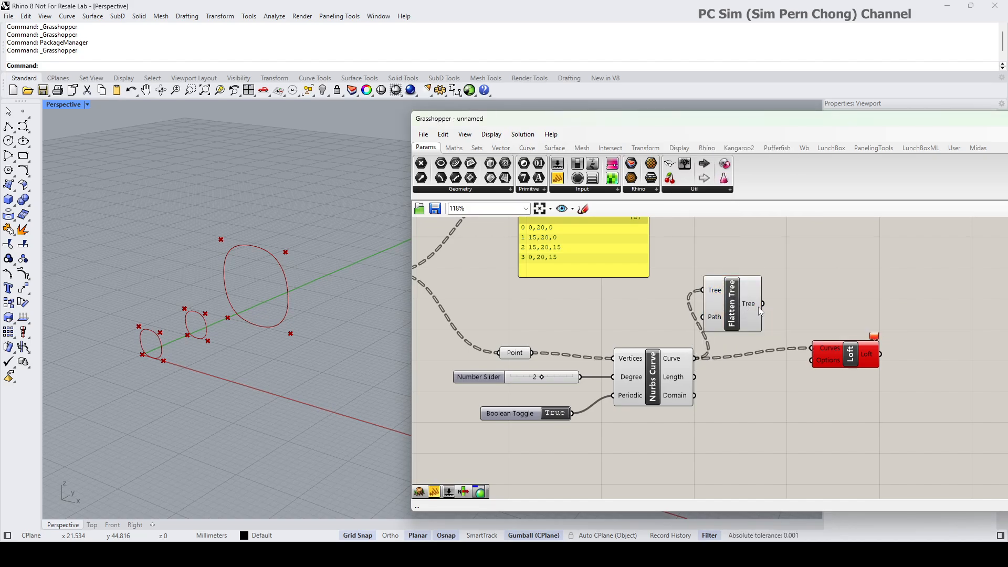
left_click_drag(765, 304, 811, 348)
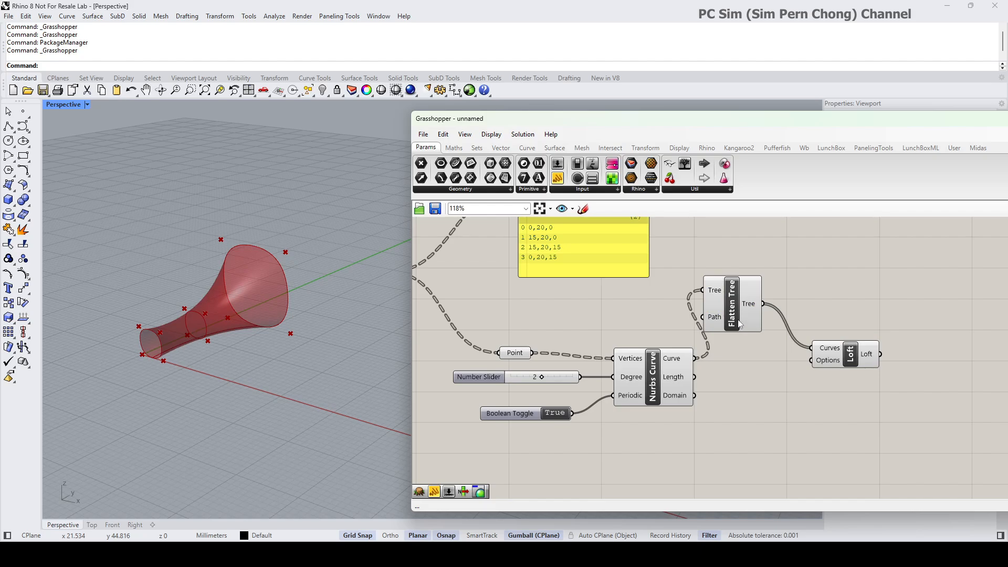
left_click_drag(745, 323, 766, 347)
left_click_drag(850, 355, 862, 355)
Examine the lofted surface through the three section curves from closer up in the Perspective viewport.
right_click_drag(362, 293, 307, 396)
scroll(319, 357, "up", 5)
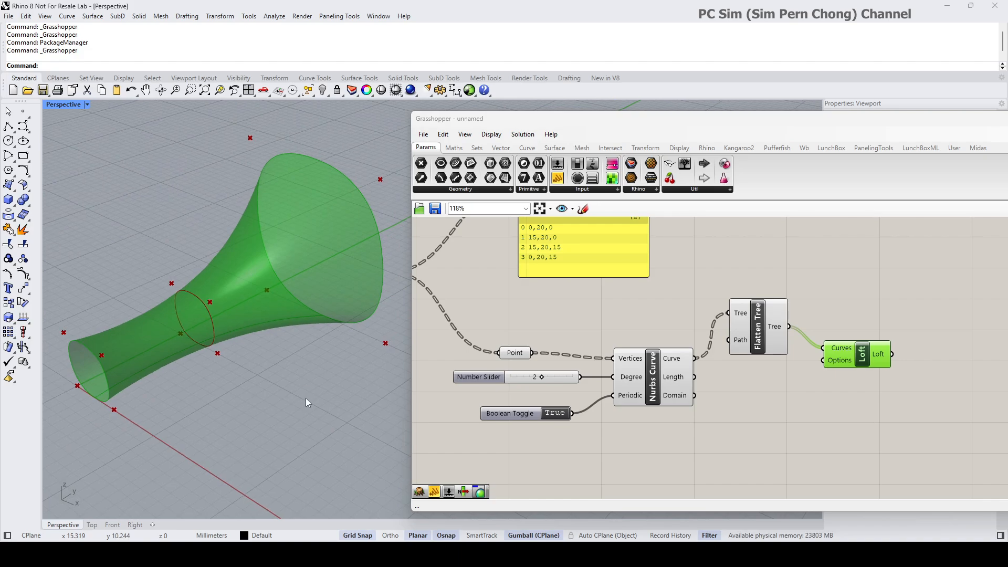
scroll(308, 396, "down", 4)
scroll(294, 382, "up", 5)
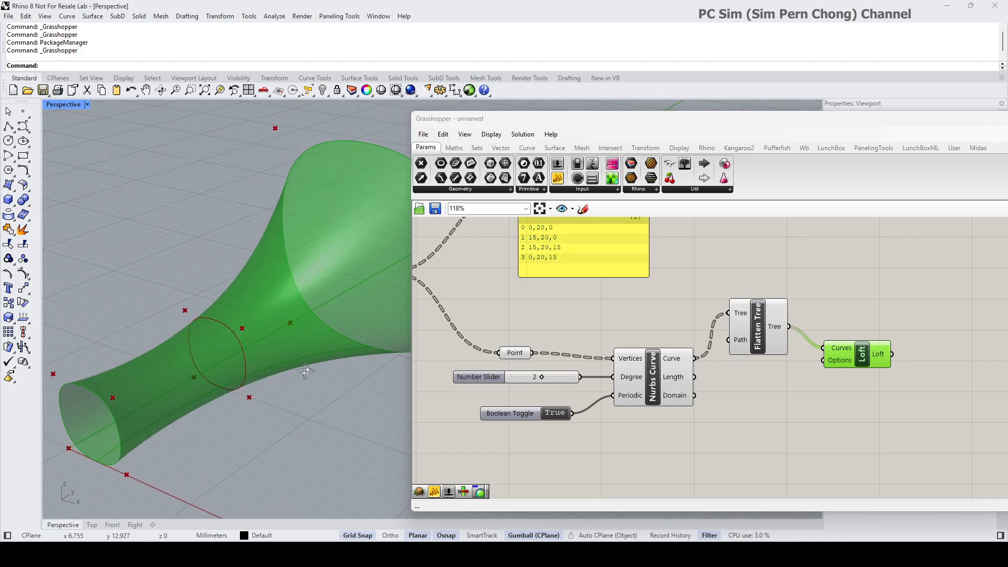
right_click_drag(307, 365, 265, 357)
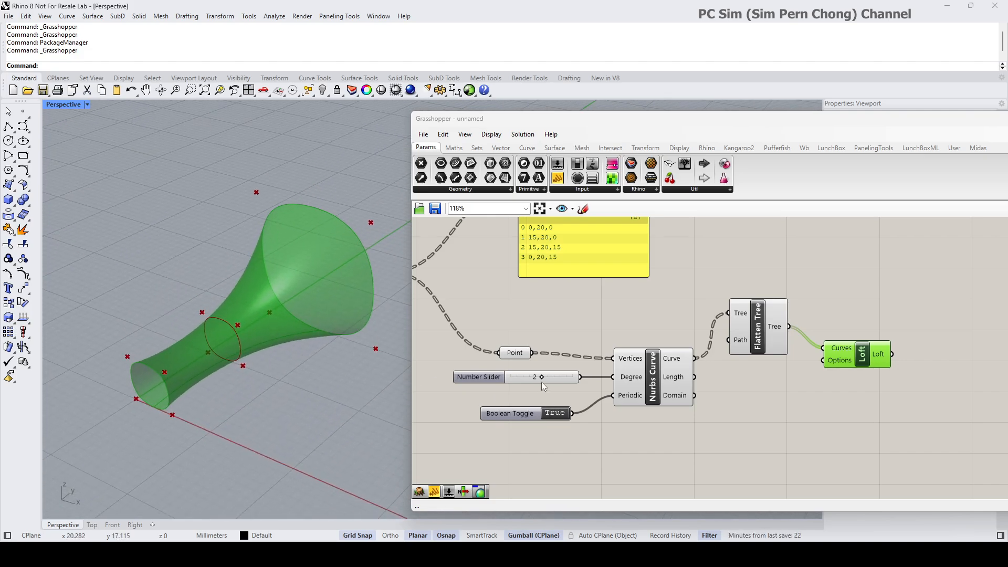
mouse_move(543, 379)
left_mouse_down()
mouse_move(516, 380)
mouse_move(562, 381)
mouse_move(522, 385)
mouse_move(532, 387)
left_mouse_up()
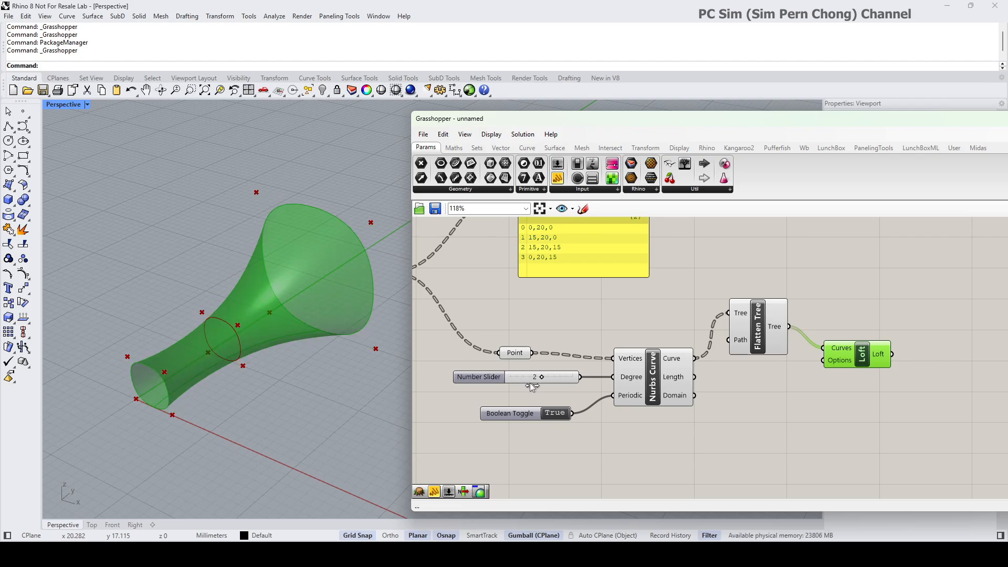
Move the coordinate panel slightly lower on the canvas, and reposition and enlarge the Grasshopper window to fit the whole definition.
scroll(780, 407, "down", 3)
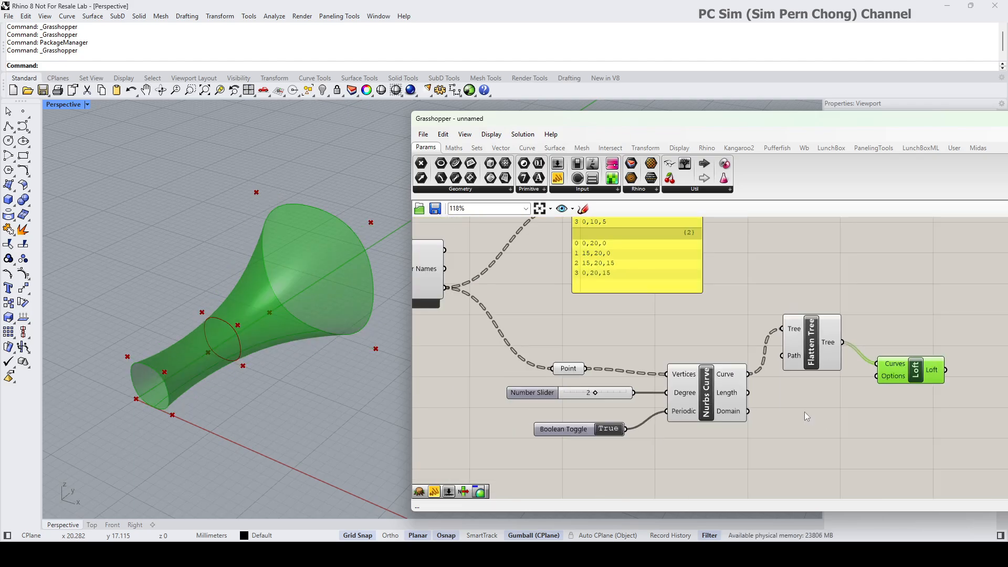
right_click_drag(801, 412, 890, 455)
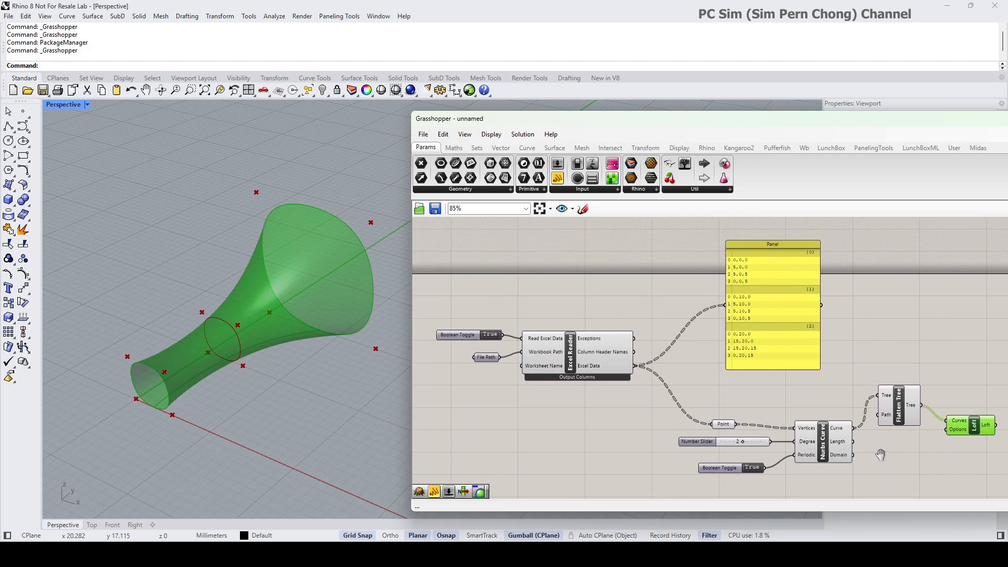
left_click(755, 351)
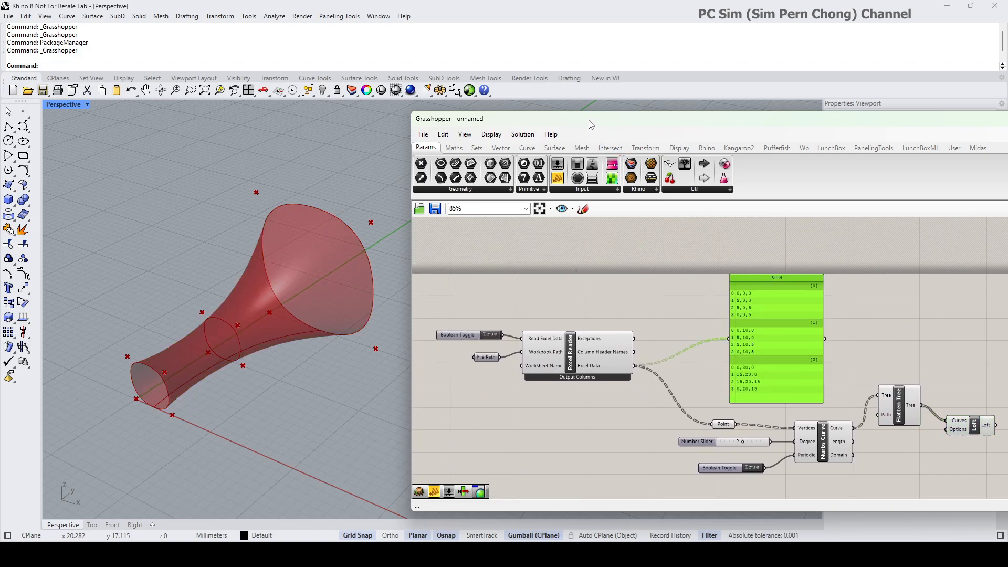
left_click_drag(590, 127, 536, 44)
scroll(637, 348, "up", 2)
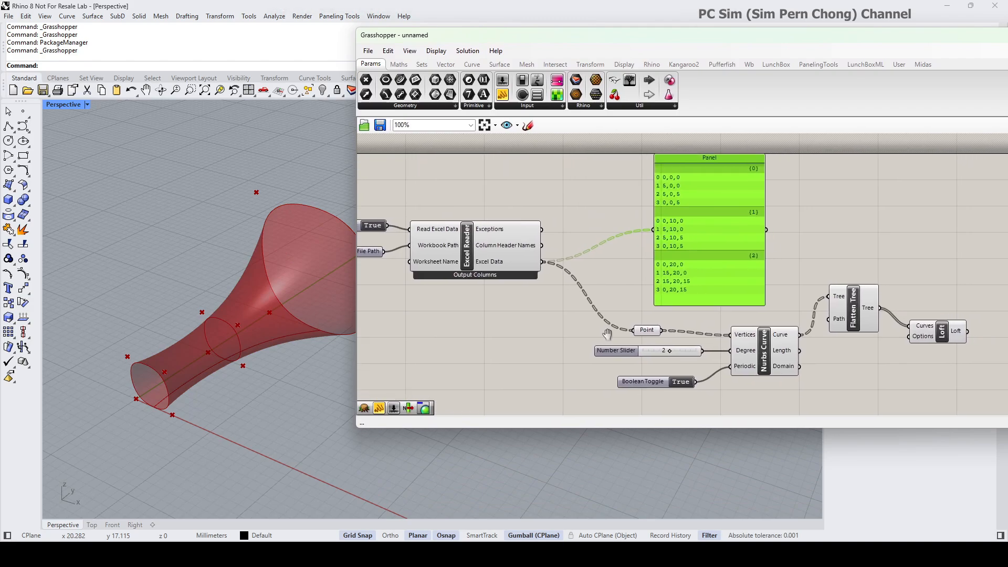
right_click_drag(772, 372, 808, 362)
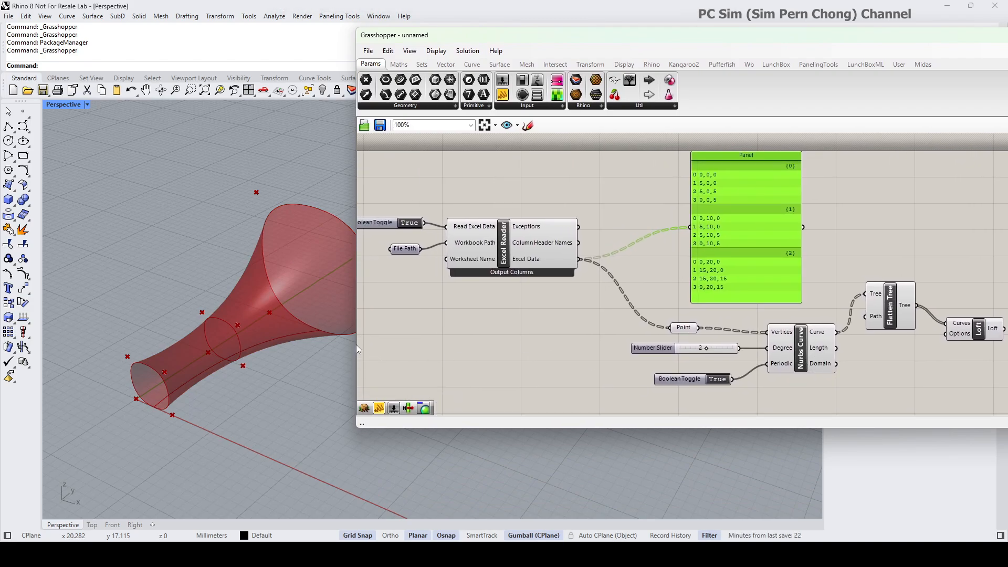
left_click_drag(358, 341, 209, 360)
left_click_drag(510, 427, 510, 467)
scroll(569, 407, "up", 1)
right_click_drag(632, 137, 644, 137)
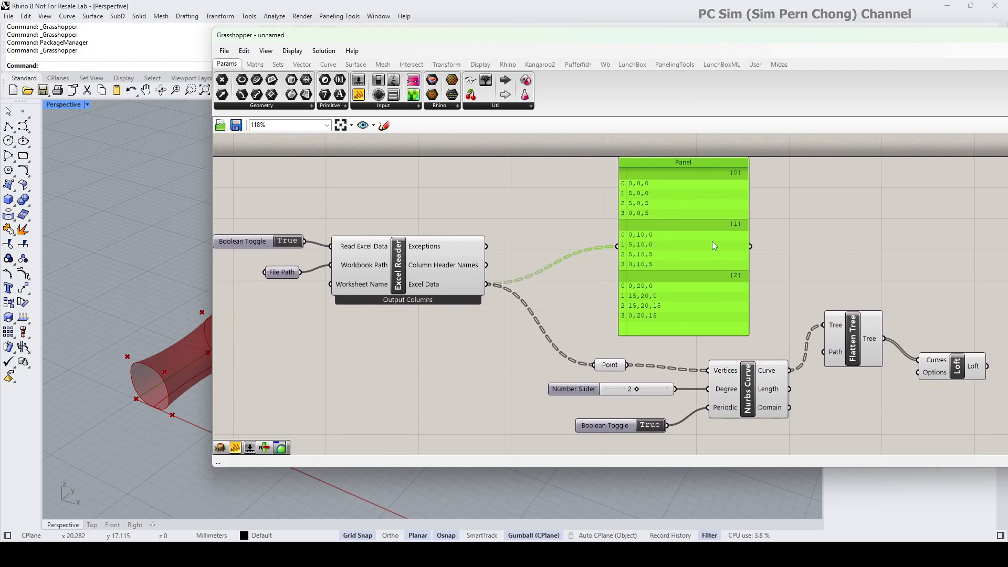
Shorten the coordinate panel and move it closer to the Excel Reader, above the Point component.
left_click_drag(712, 335, 687, 242)
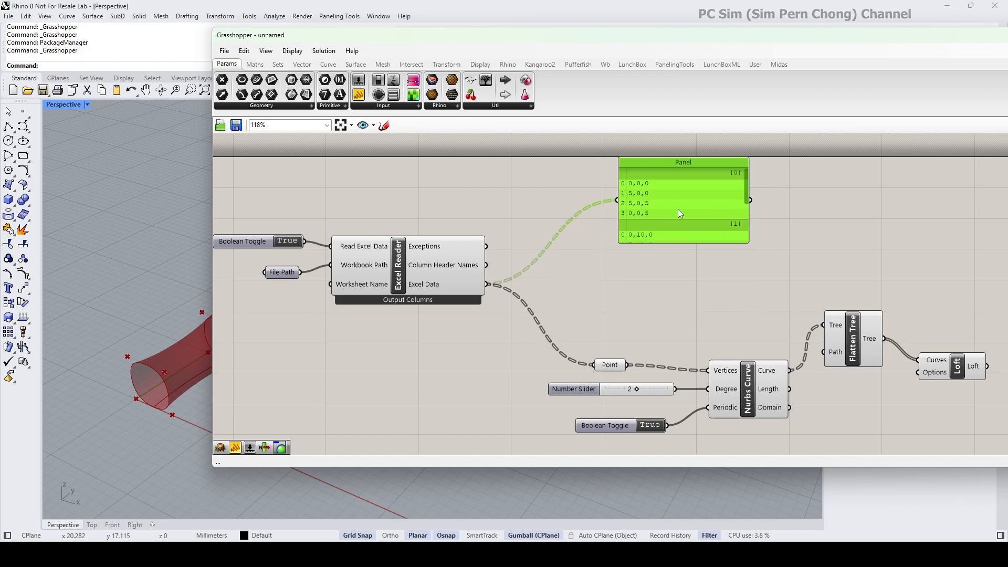
left_click_drag(655, 166, 606, 234)
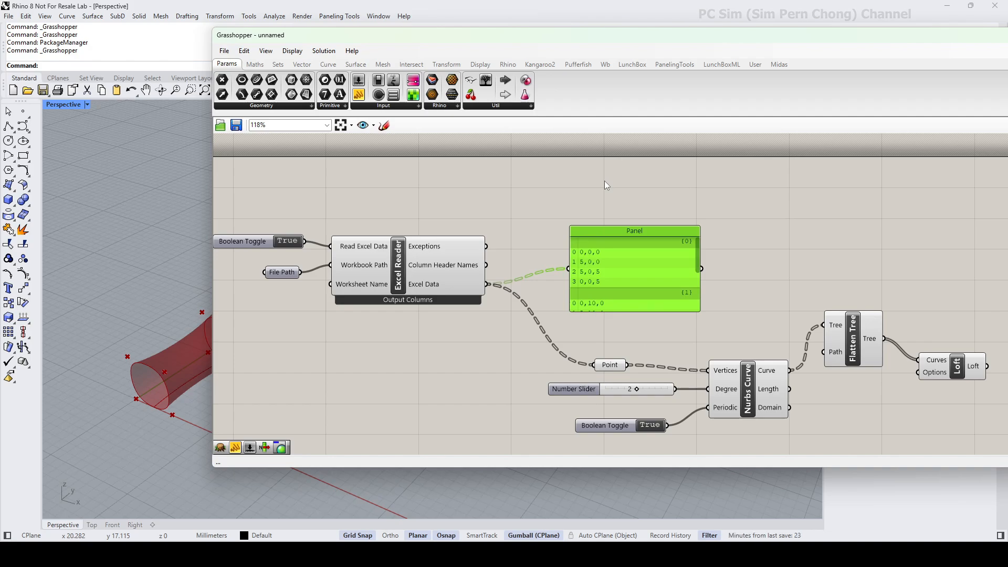
right_click_drag(605, 185, 609, 179)
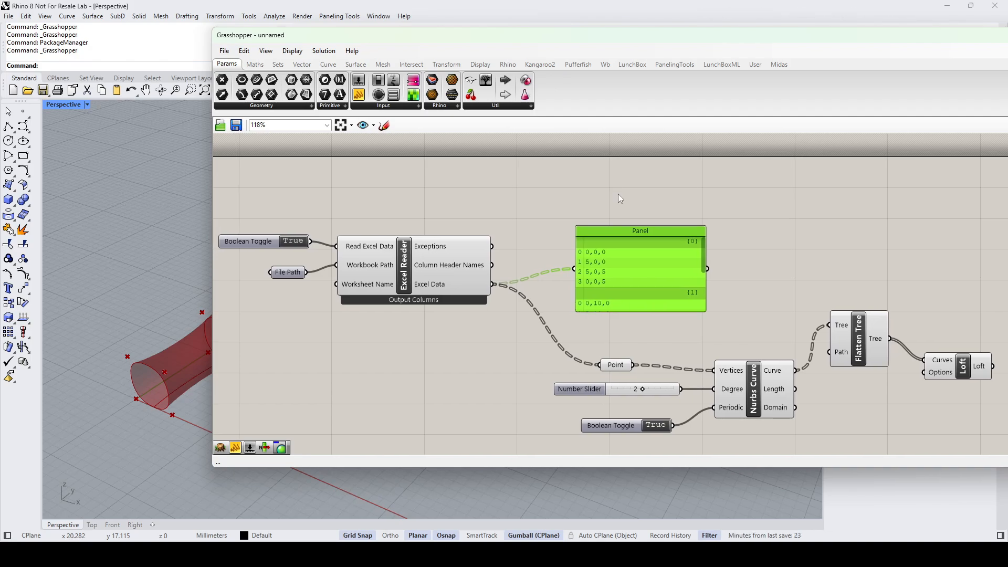